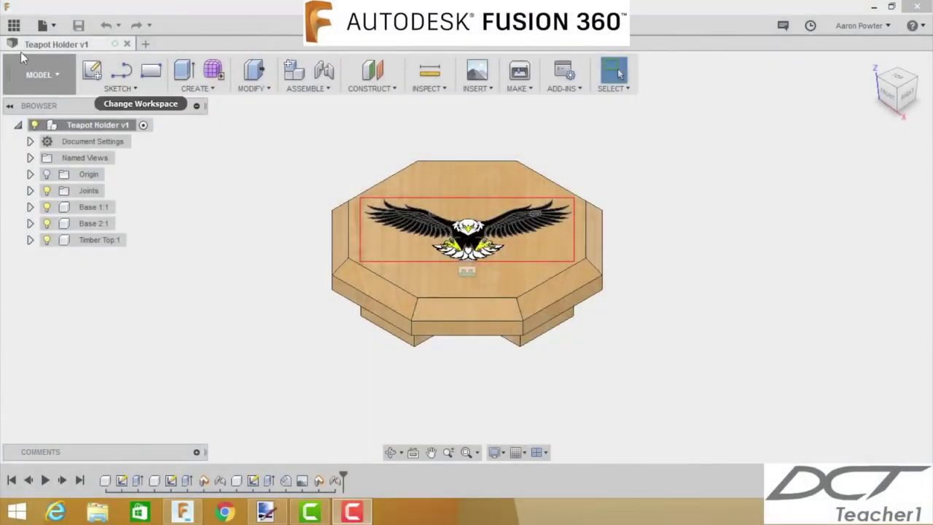
- Browse the stored projects to locate the Timber Joints folder
left_click(12, 29)
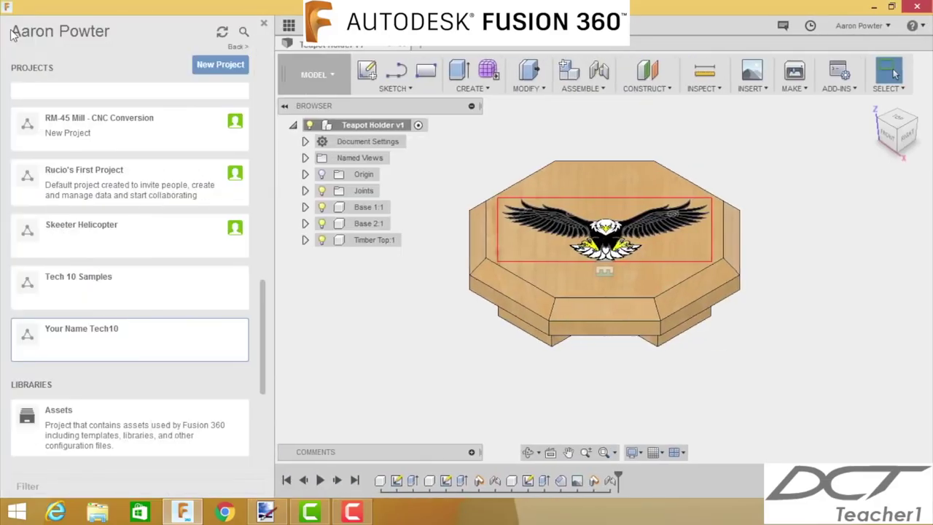
left_click(71, 338)
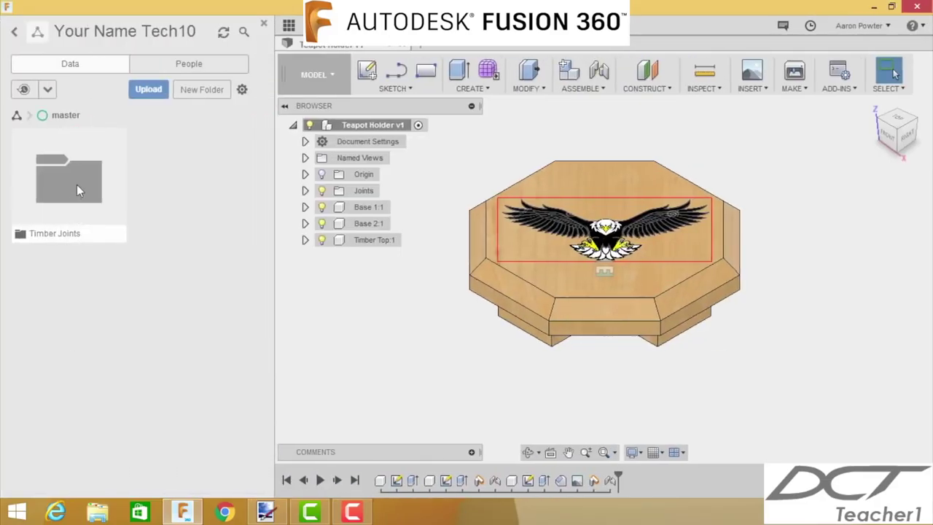
left_click(78, 186)
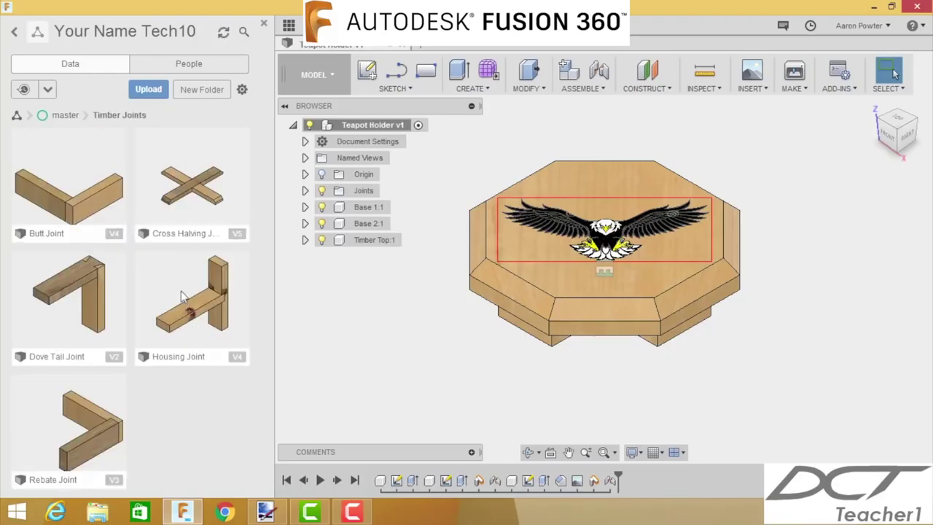
left_click(283, 25)
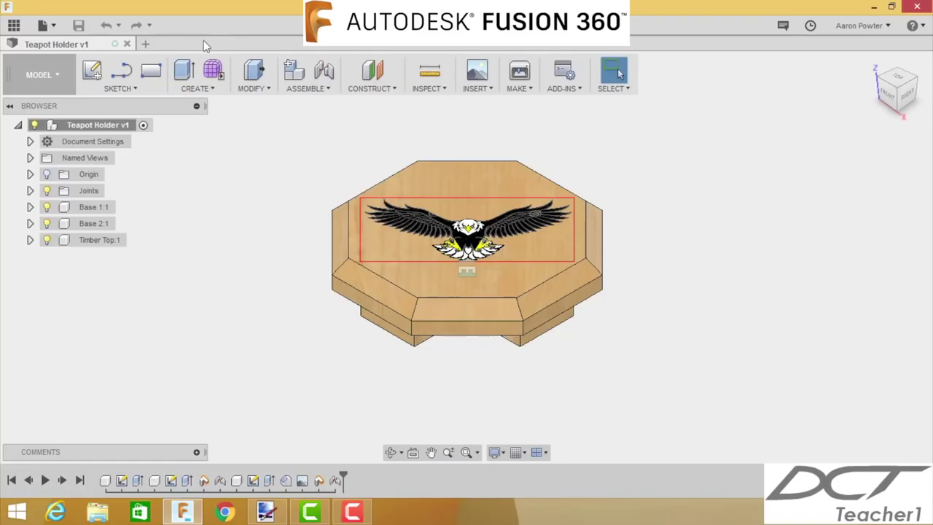
- Start a new empty design and save it as Teapot Holder
left_click(147, 44)
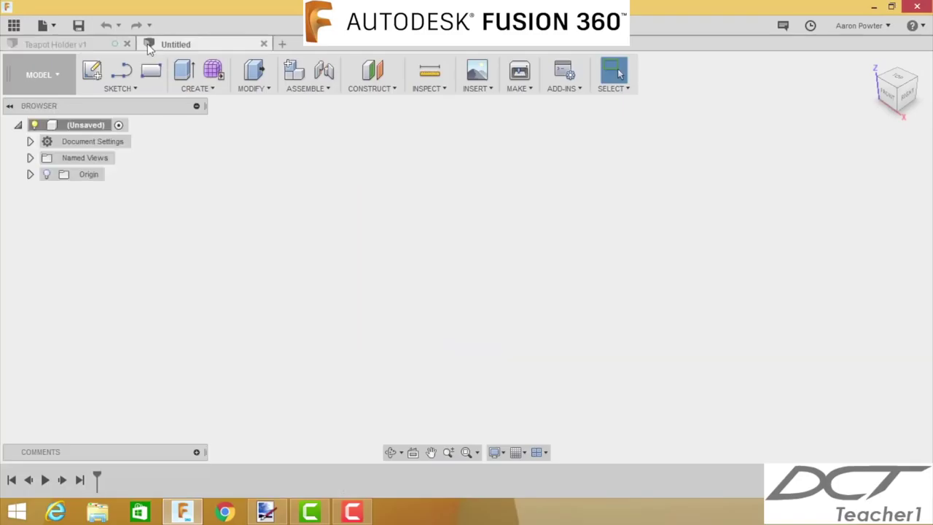
left_click(80, 26)
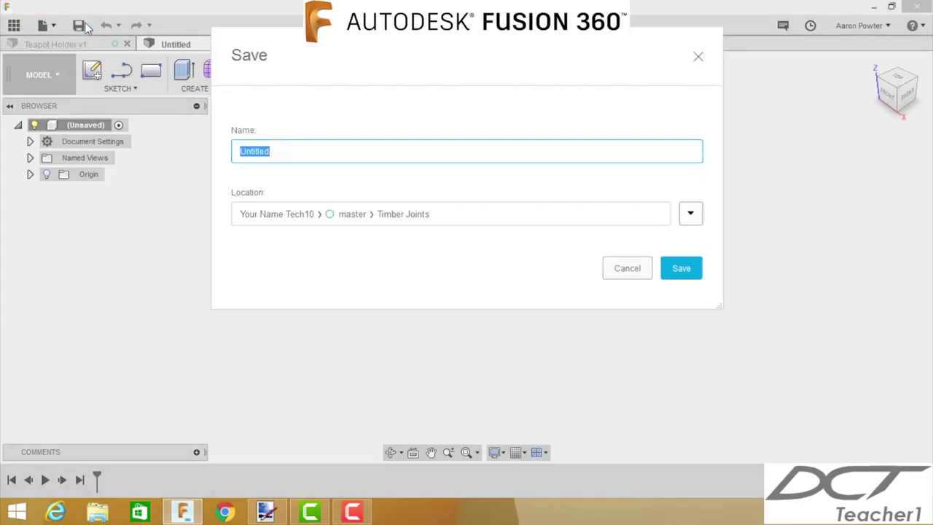
type("Teapot Holder")
left_click(677, 271)
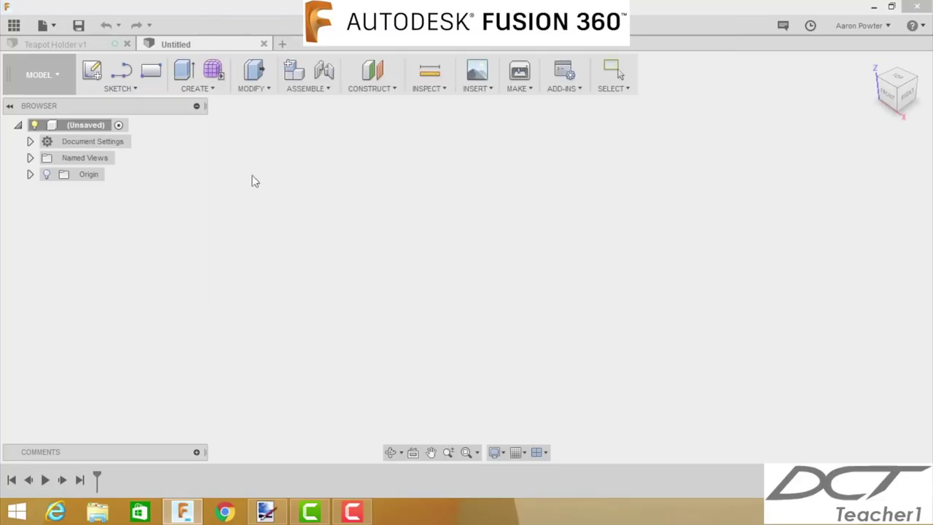
- Check that Teapot Holder now appears in the Timber Joints folder
left_click(14, 26)
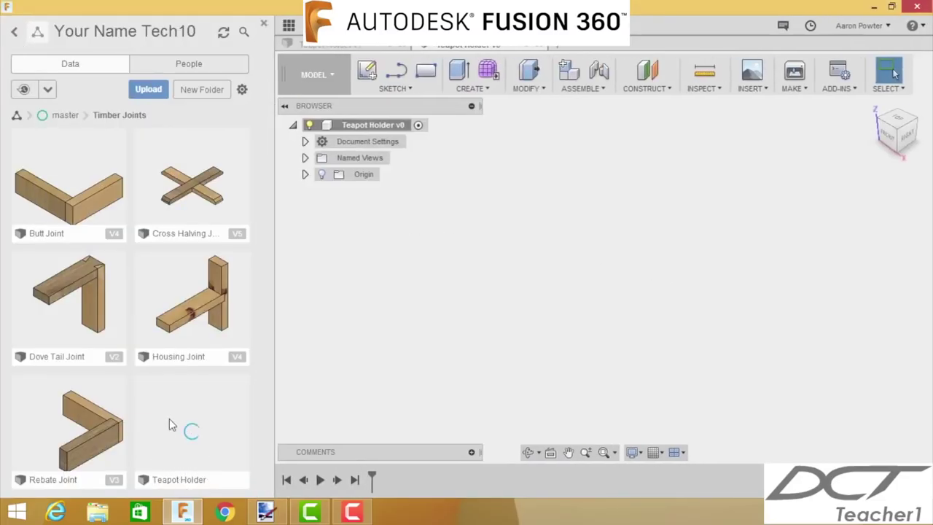
left_click(263, 23)
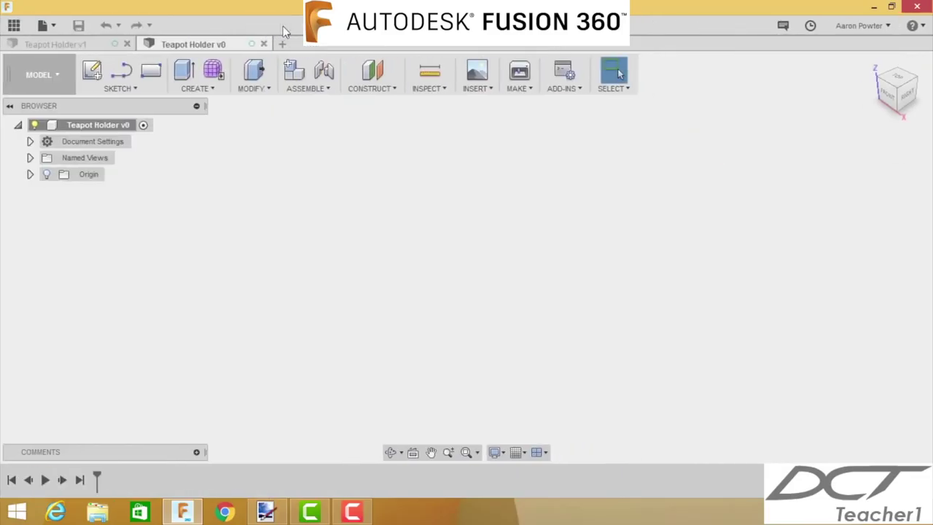
left_click(270, 93)
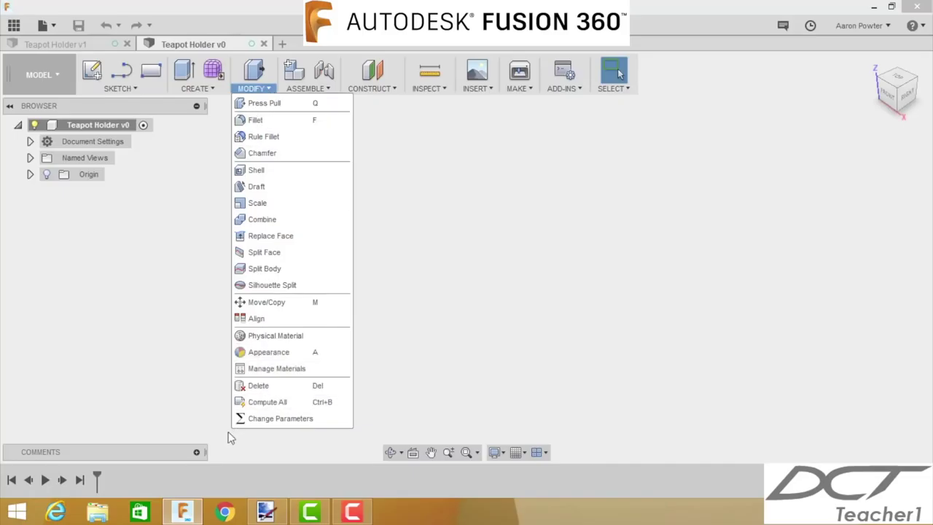
- Add user parameters Length = 125 mm and Width = 42 mm
left_click(243, 418)
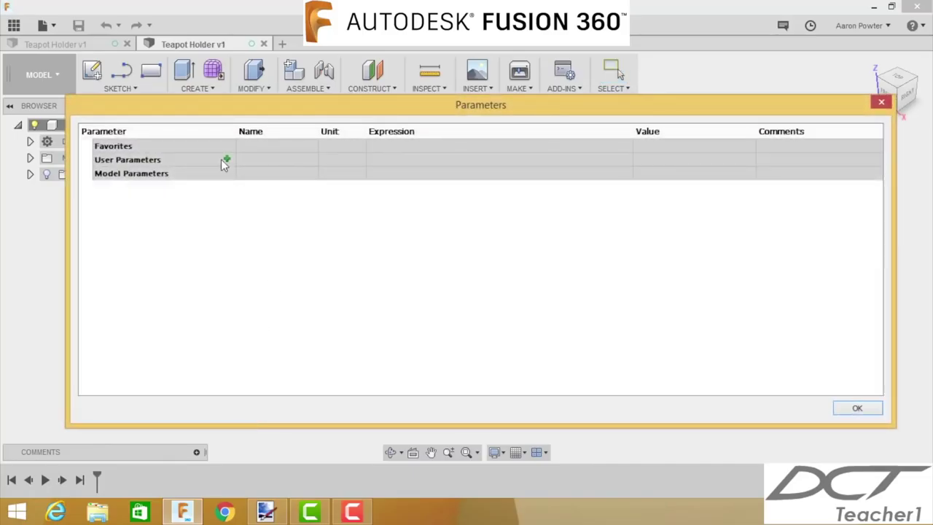
left_click(225, 159)
type("Length")
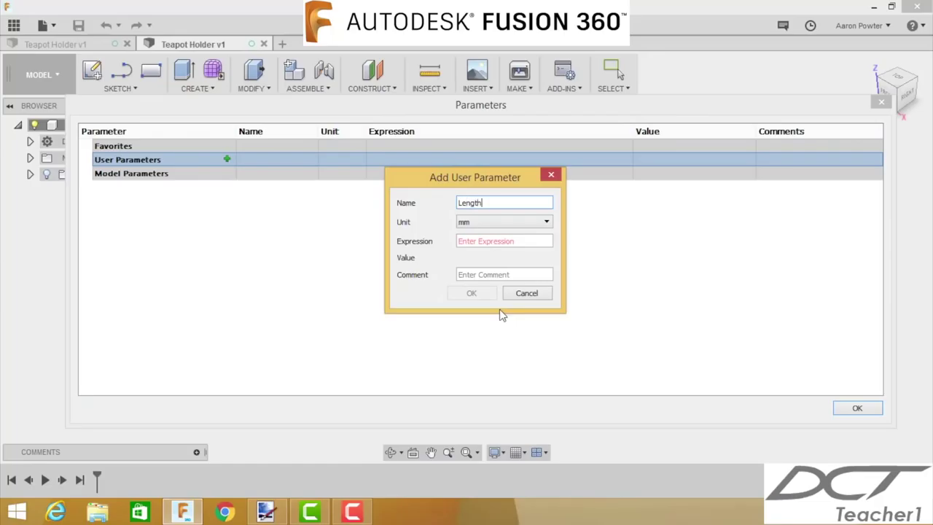
left_click(467, 240)
type("125")
left_click(472, 293)
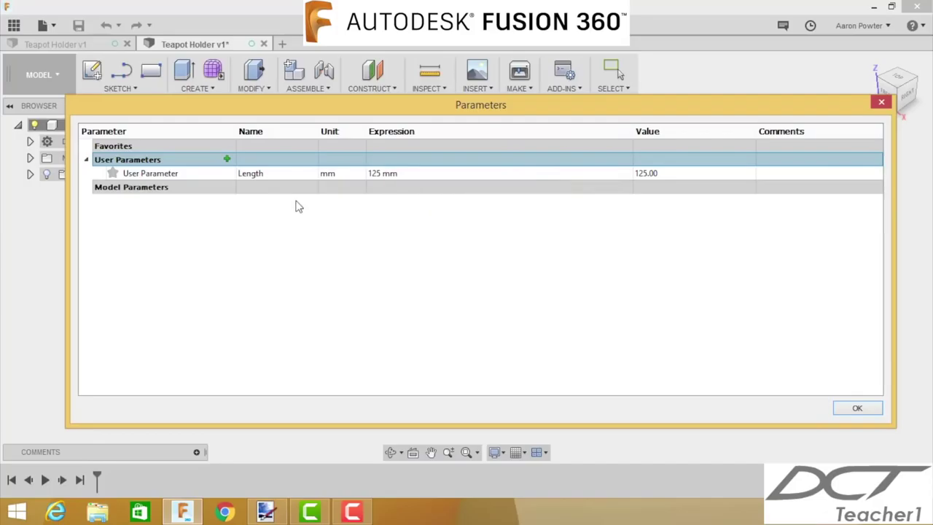
left_click(226, 159)
type("Width")
left_click(460, 244)
type("42")
key("Return")
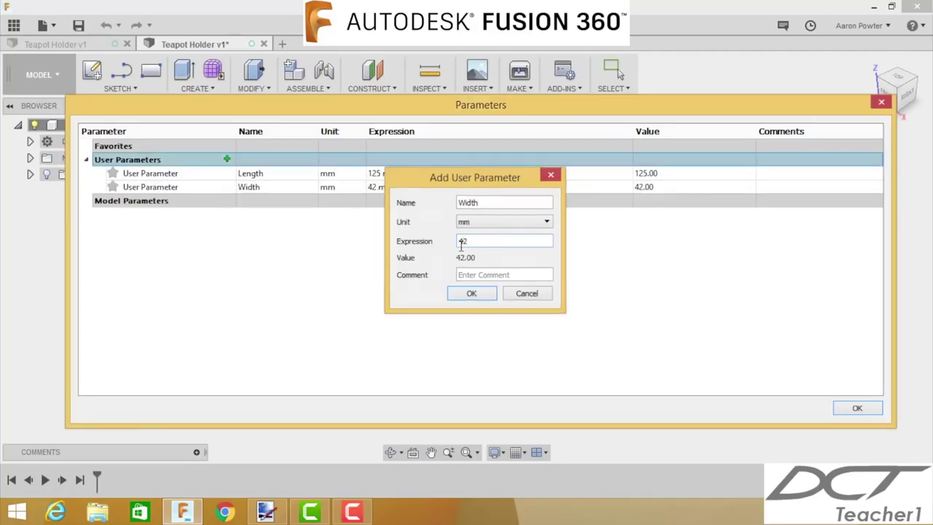
- Add user parameters Thickness = 19 mm and Rebate = 19/2 (9.50 mm)
left_click(227, 159)
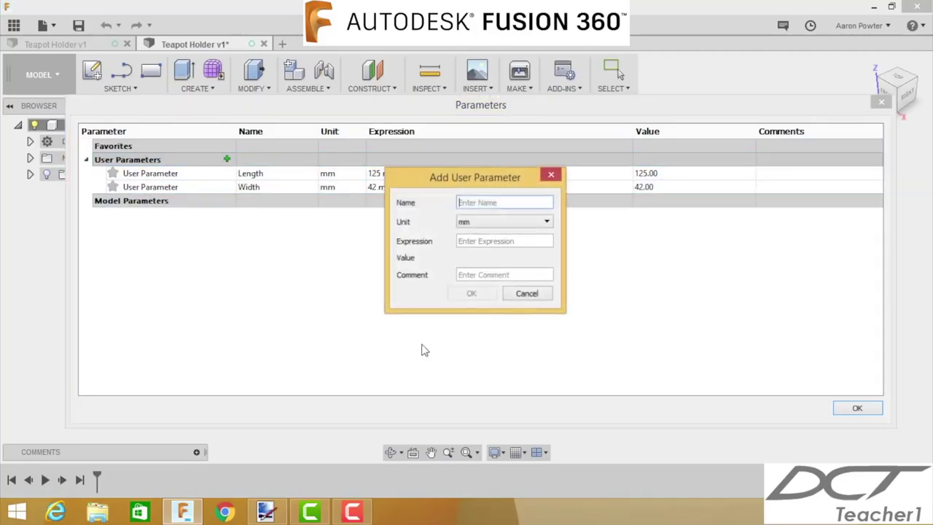
type("Thickne")
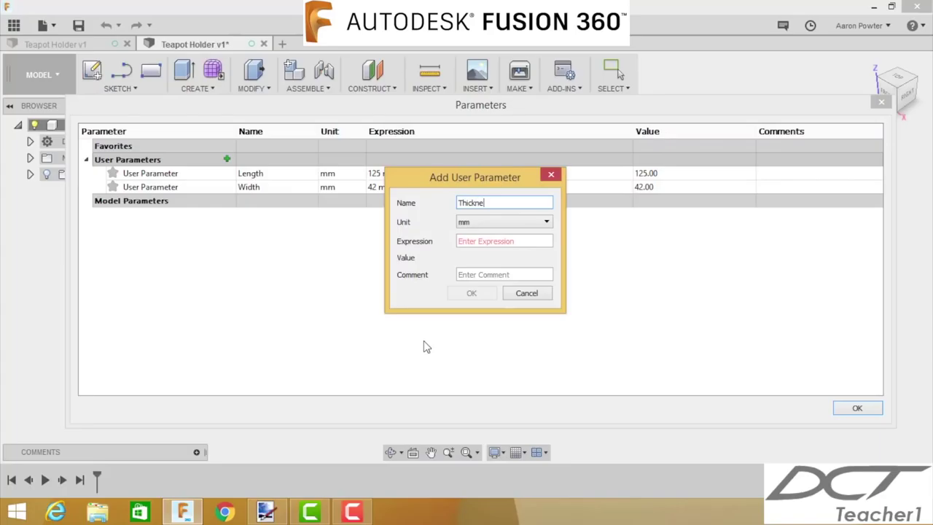
left_click(493, 245)
type("19")
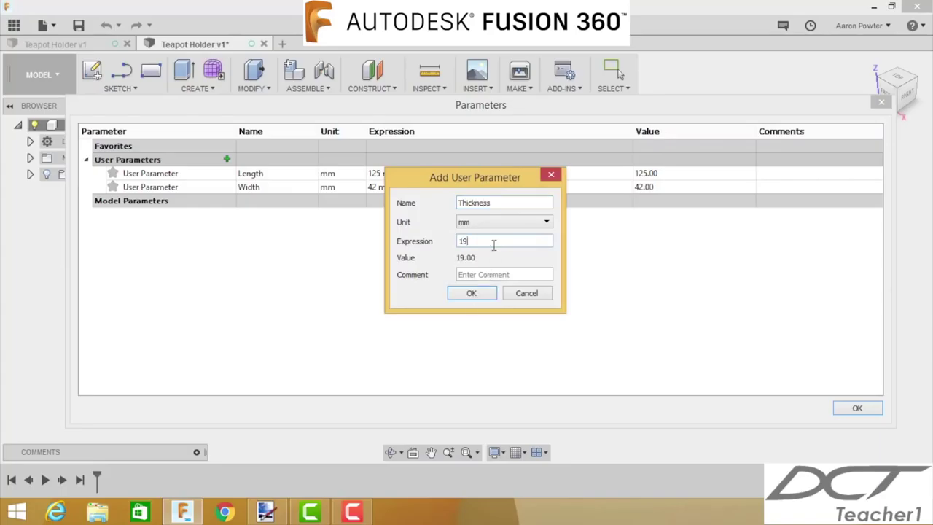
left_click(471, 292)
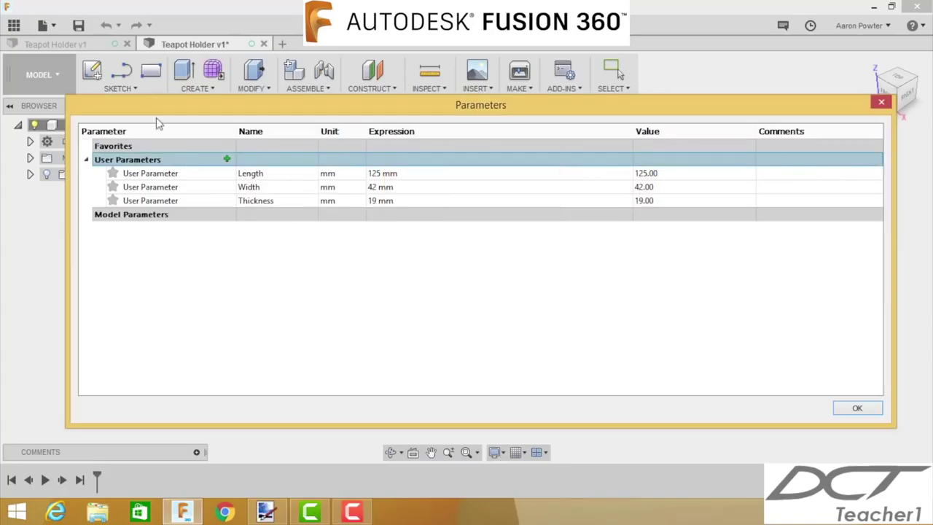
left_click(227, 159)
type("Re")
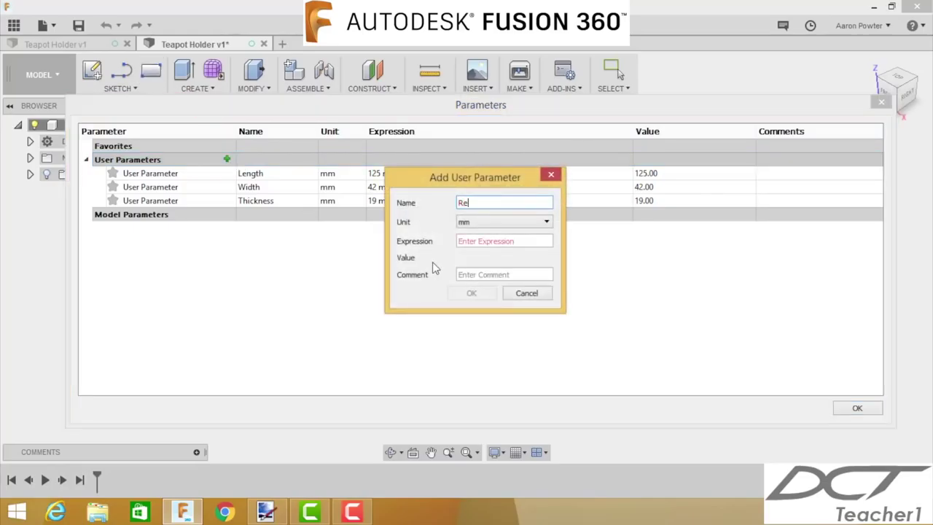
type("bate")
left_click(467, 242)
type("1")
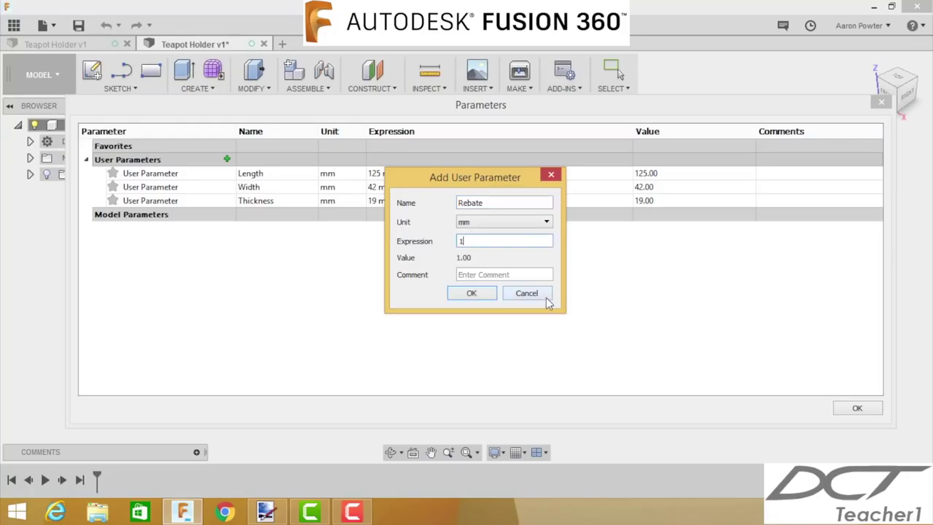
type("9 / 2")
left_click(474, 295)
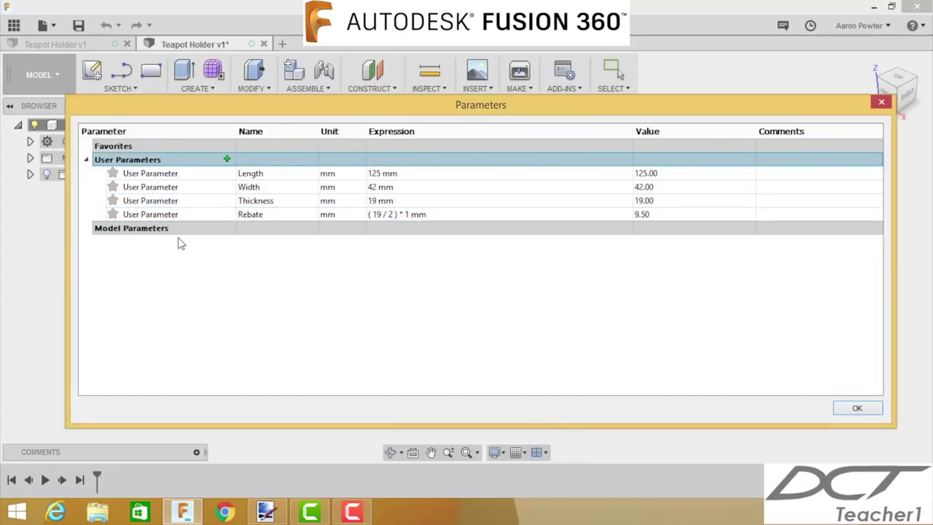
- Add a Chamfer user parameter of 9 mm
left_click(227, 158)
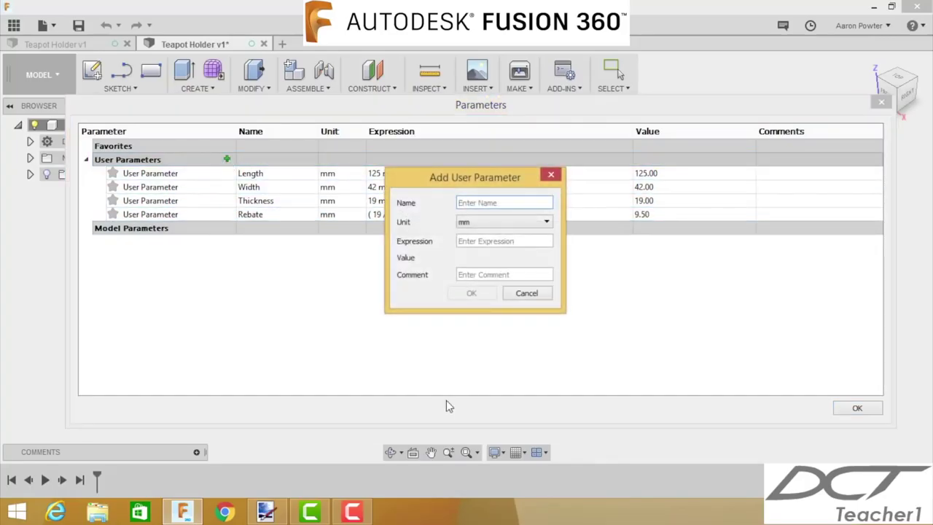
type("c")
key("BackSpace")
type("Chamfer")
left_click(492, 241)
type("9")
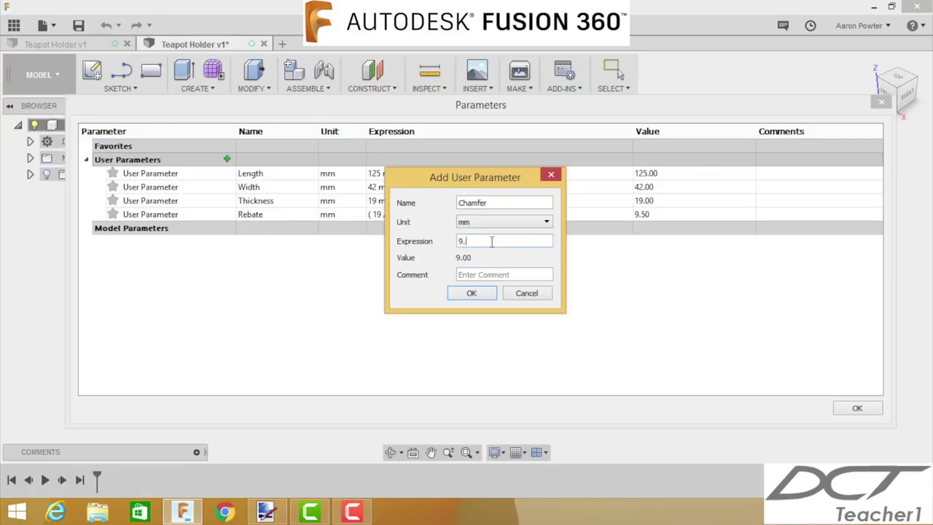
left_click(471, 293)
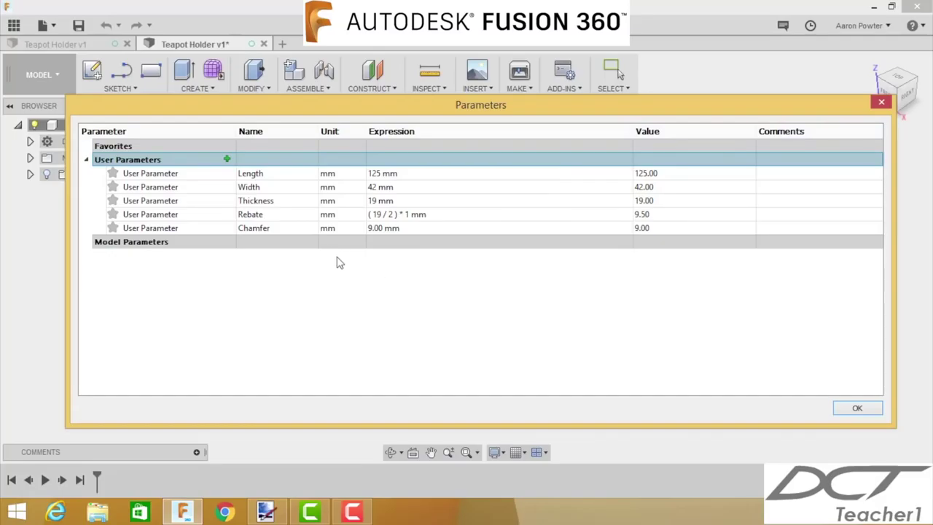
- Add an Octagon user parameter of 150/2 (75 mm) and close the Parameters table
left_click(227, 160)
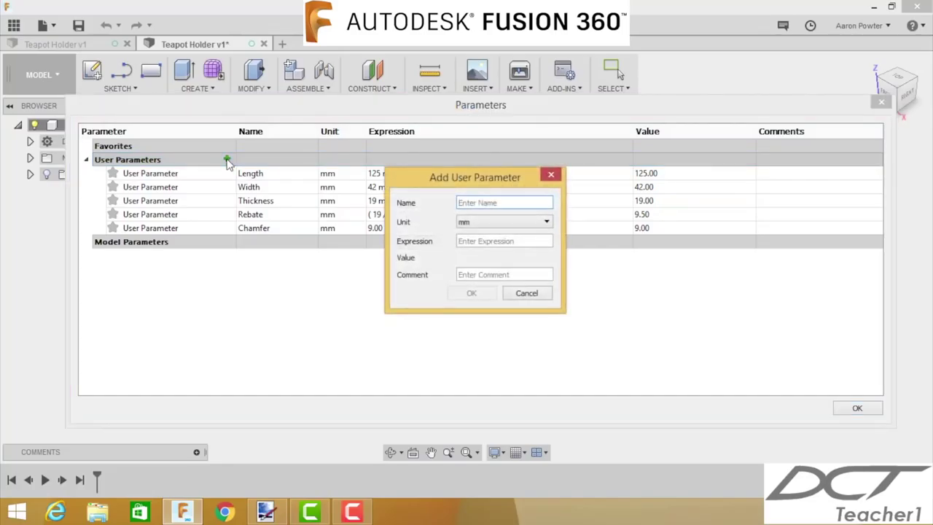
type("Octagon")
left_click(465, 241)
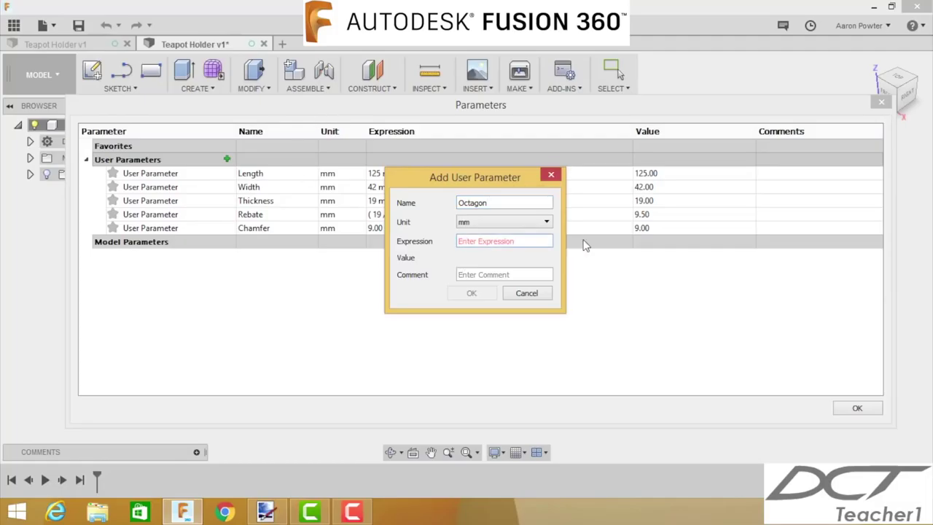
type("15")
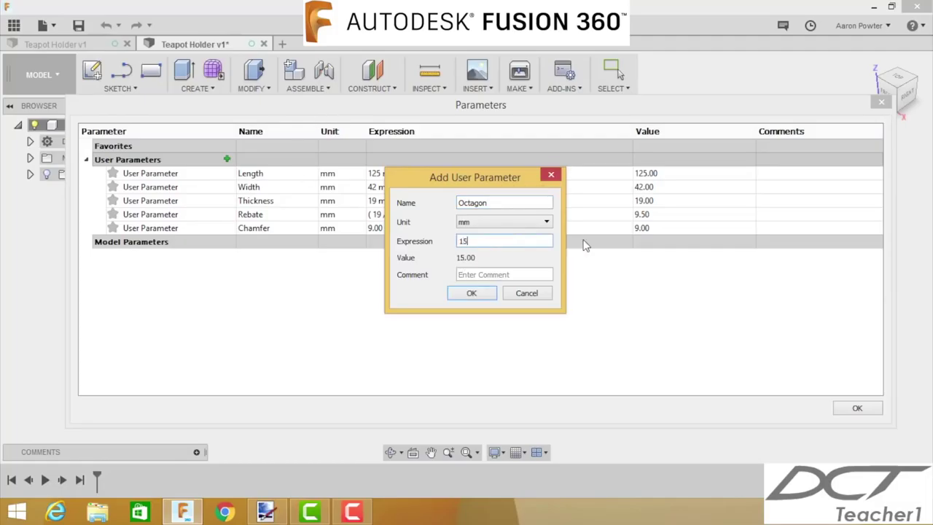
type("0/2")
key("Return")
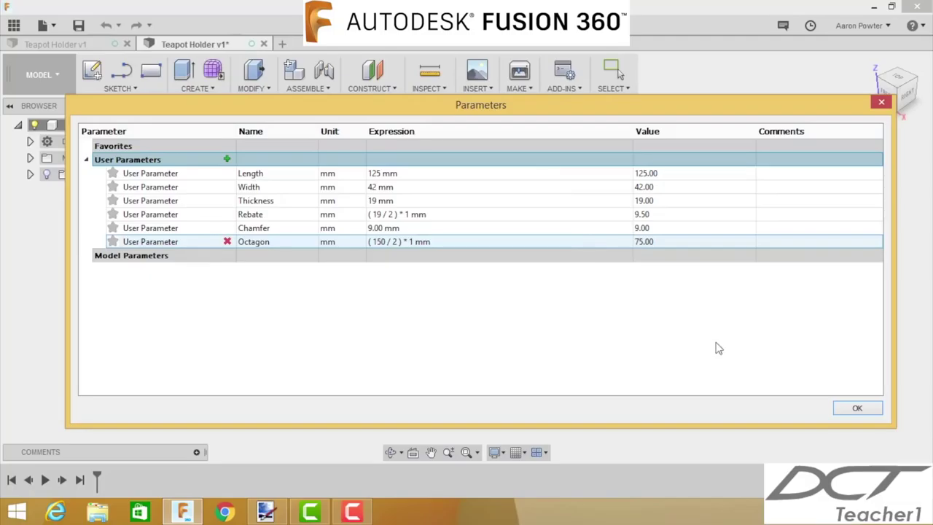
left_click(857, 407)
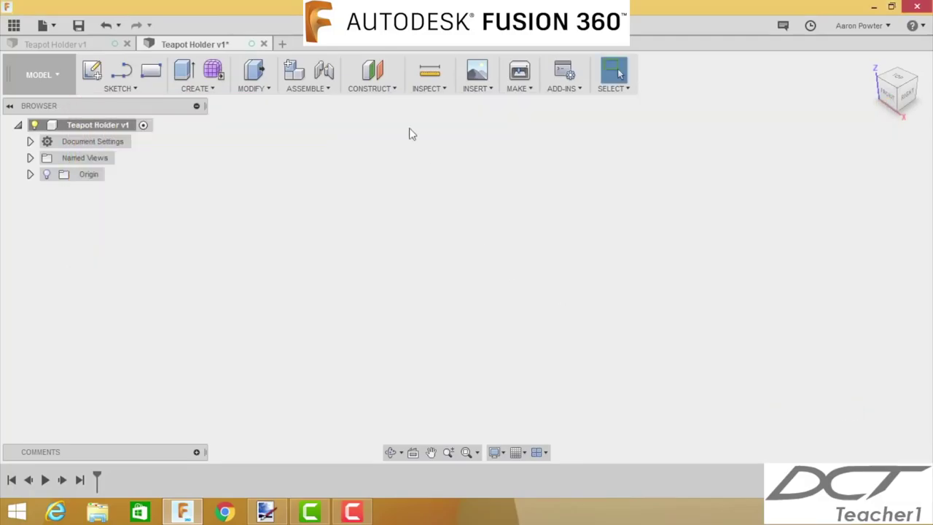
- Create a new component named Base with Teapot Holder v1 as its parent
left_click(305, 81)
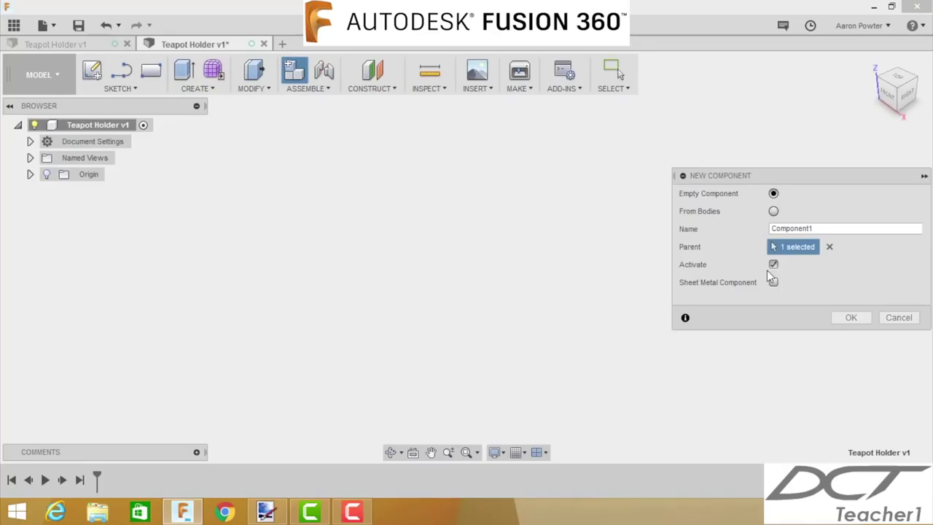
left_click(828, 246)
left_click(102, 125)
double_click(801, 228)
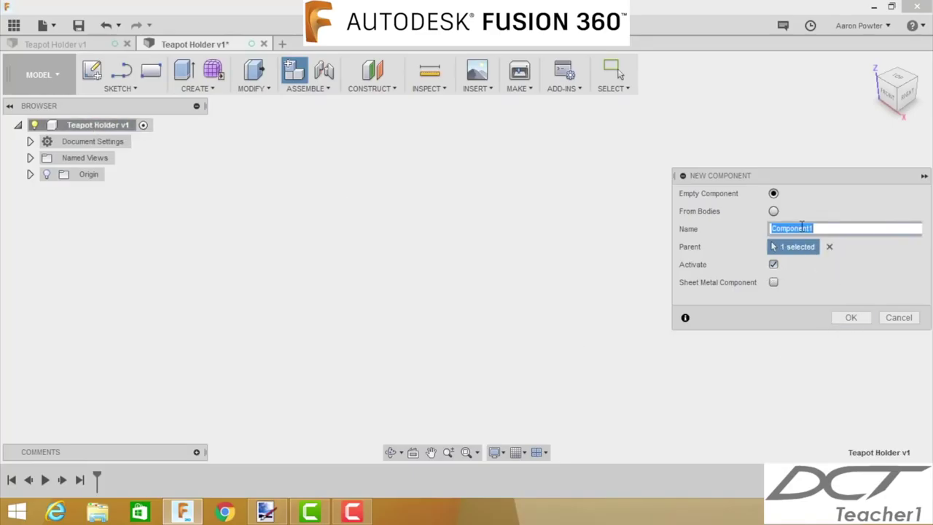
type("Base1")
left_click(848, 318)
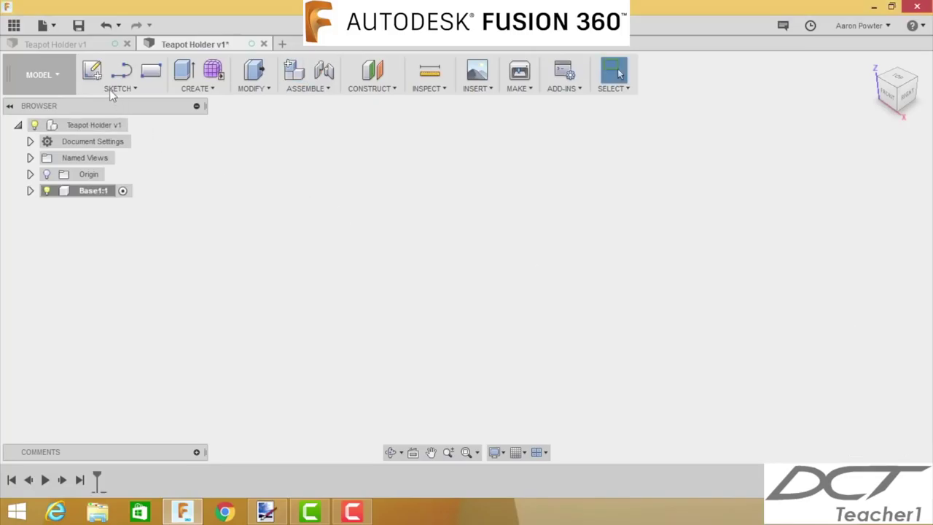
left_click(92, 69)
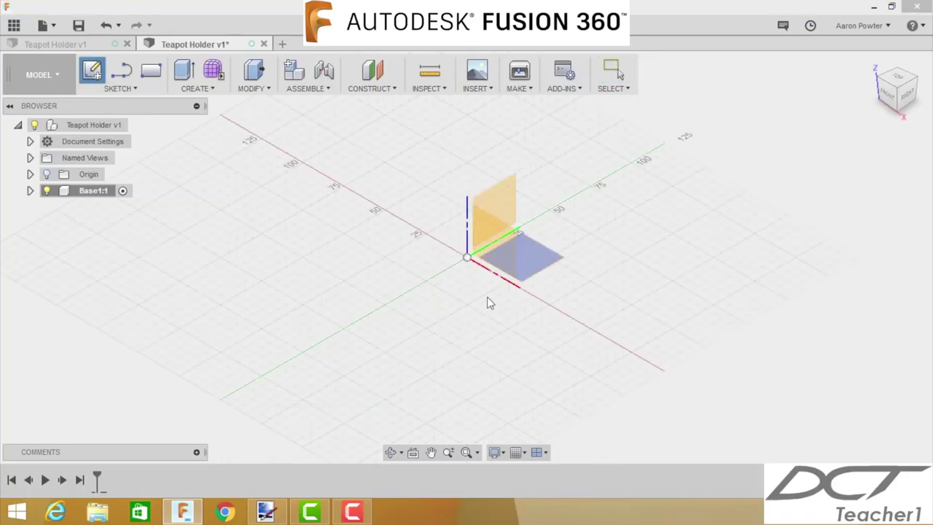
- Begin a line sketch on the front origin plane, zoomed in around the origin
left_click(501, 271)
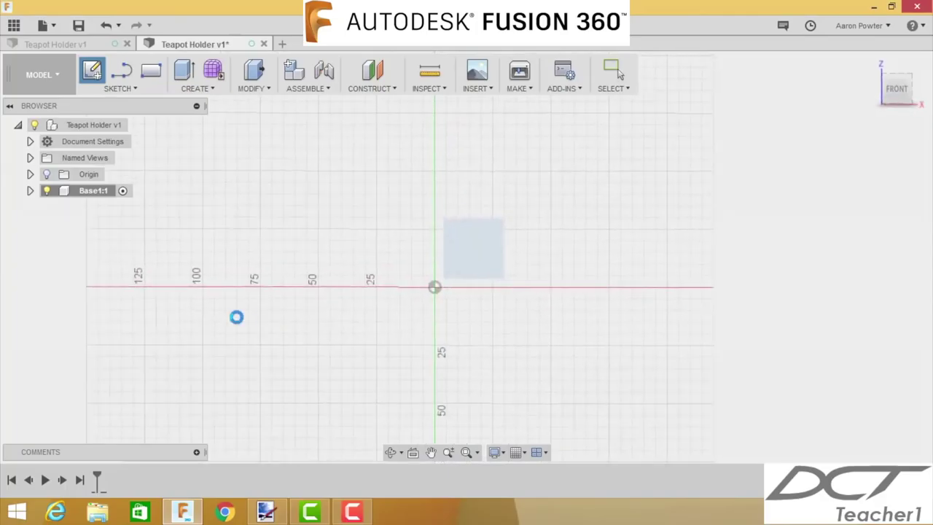
left_click(120, 88)
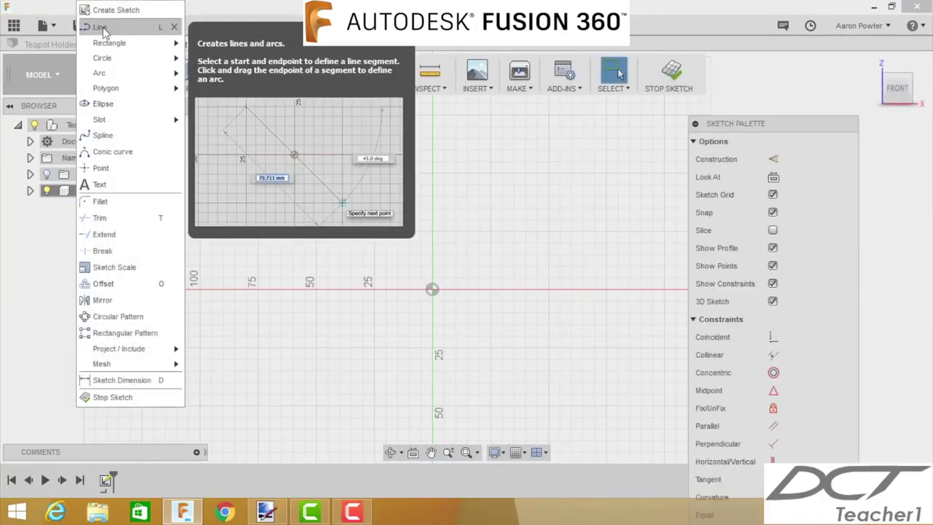
left_click(101, 28)
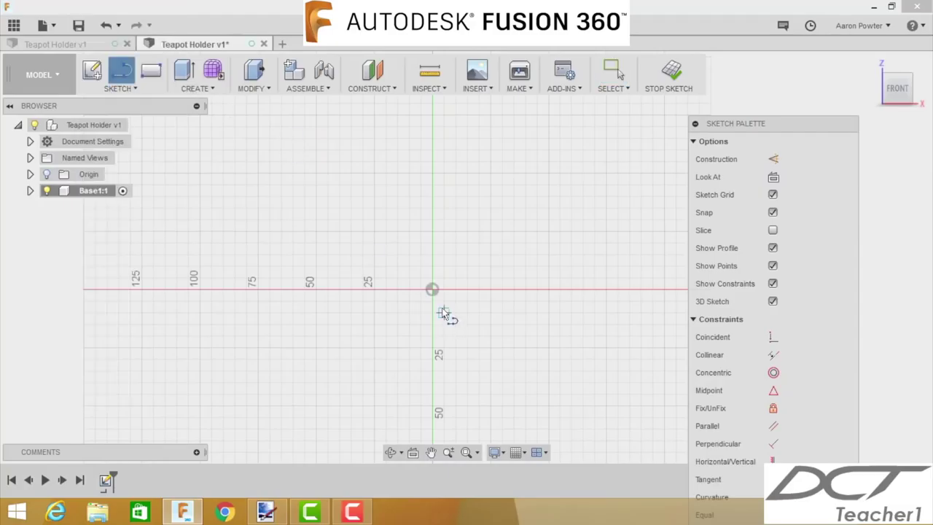
scroll(442, 312, "up", 2)
mouse_move(443, 307)
middle_mouse_down()
mouse_move(527, 338)
mouse_move(534, 302)
middle_mouse_up()
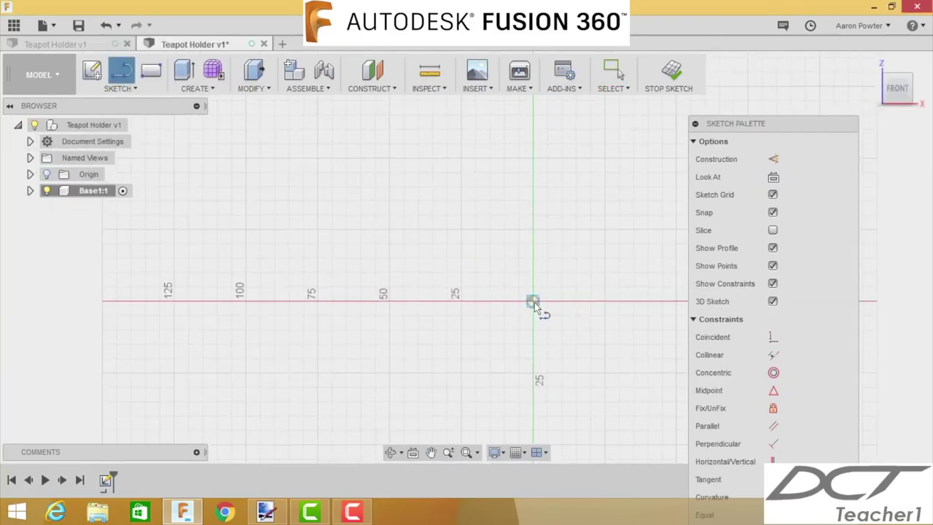
- Draw the closed outline from the origin with a rectangular notch in its top edge
left_click(533, 301)
left_click_drag(535, 303, 177, 161)
left_click(177, 161)
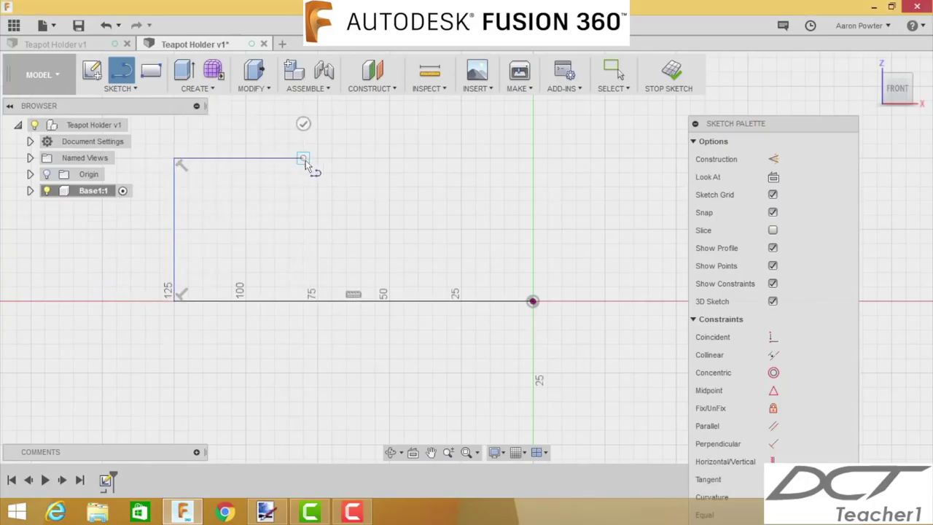
left_click(304, 160)
left_click(303, 241)
left_click(391, 244)
left_click(390, 159)
left_click(533, 158)
left_click(533, 301)
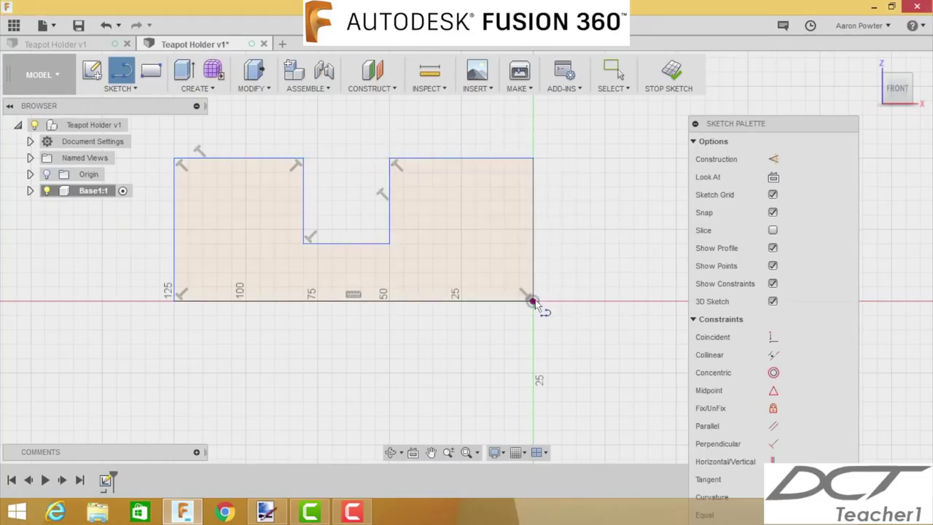
scroll(423, 370, "down", 2)
key("Escape")
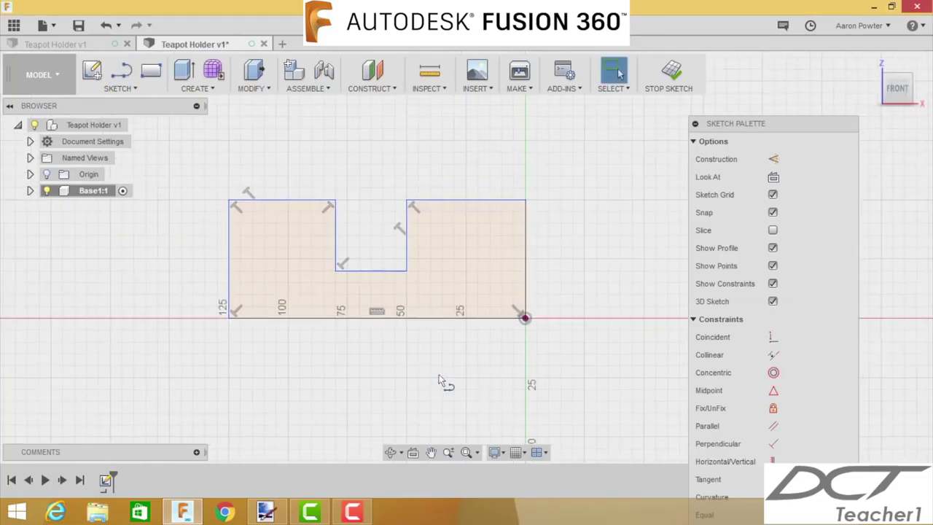
- Dimension the profile width at 125 mm and the notch floor height at 9.5 mm
left_click(127, 88)
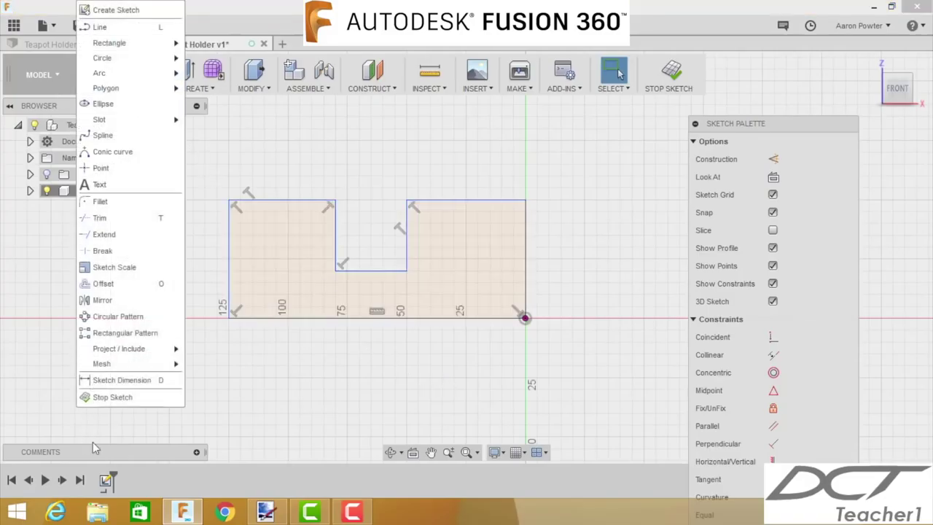
left_click(120, 381)
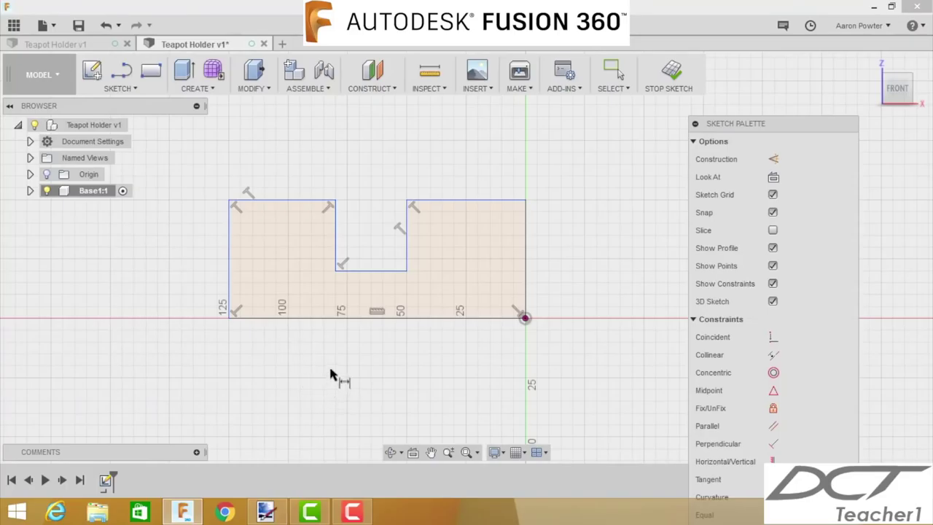
left_click(232, 284)
left_click(524, 266)
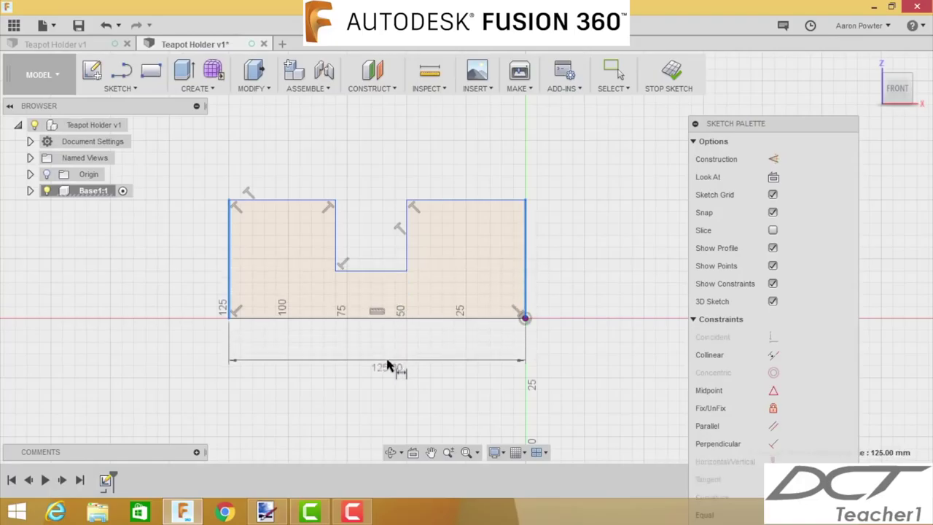
left_click(387, 362)
key("Return")
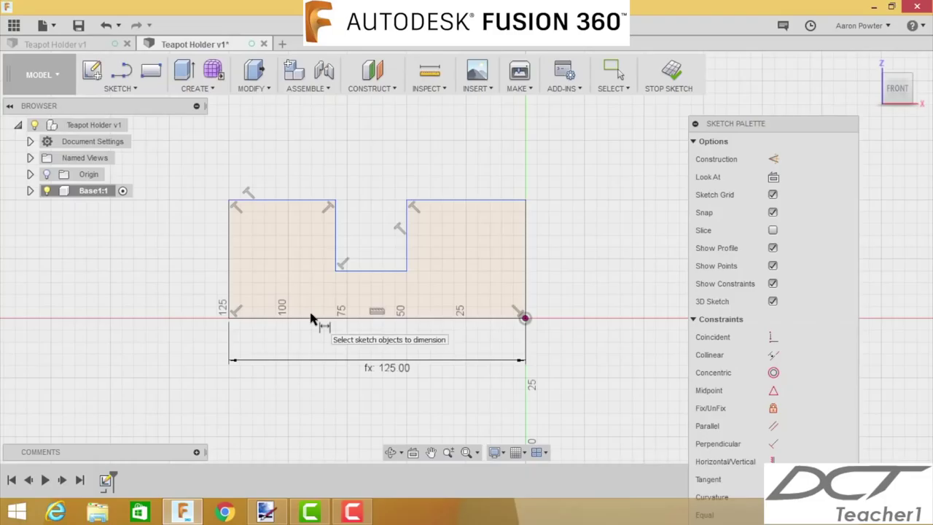
left_click(380, 320)
left_click(382, 271)
left_click(193, 298)
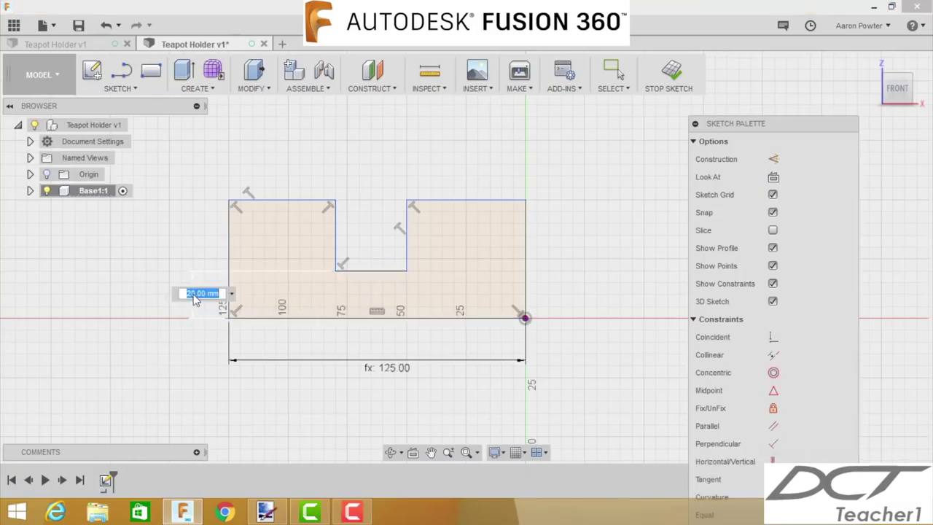
type("9.5")
key("Return")
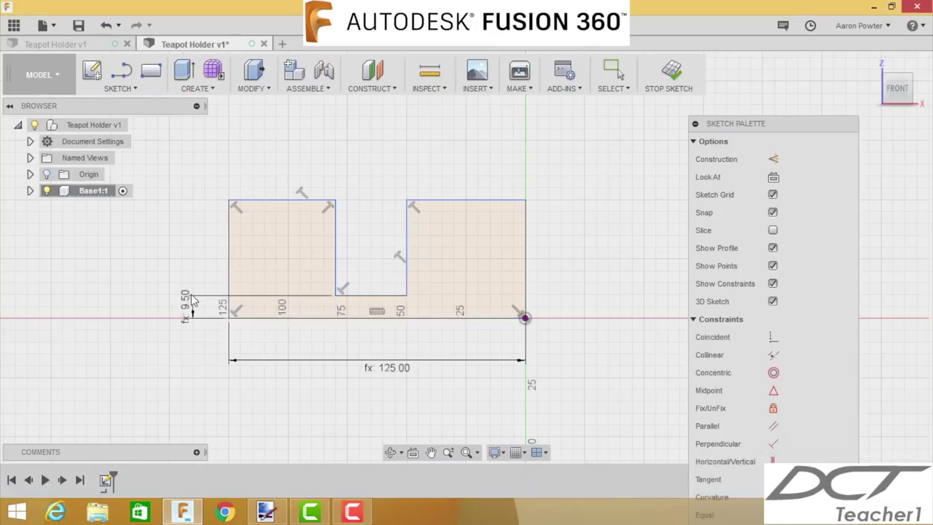
- Set the left block height to 19 mm and make both top edges collinear
left_click(274, 319)
left_click(268, 201)
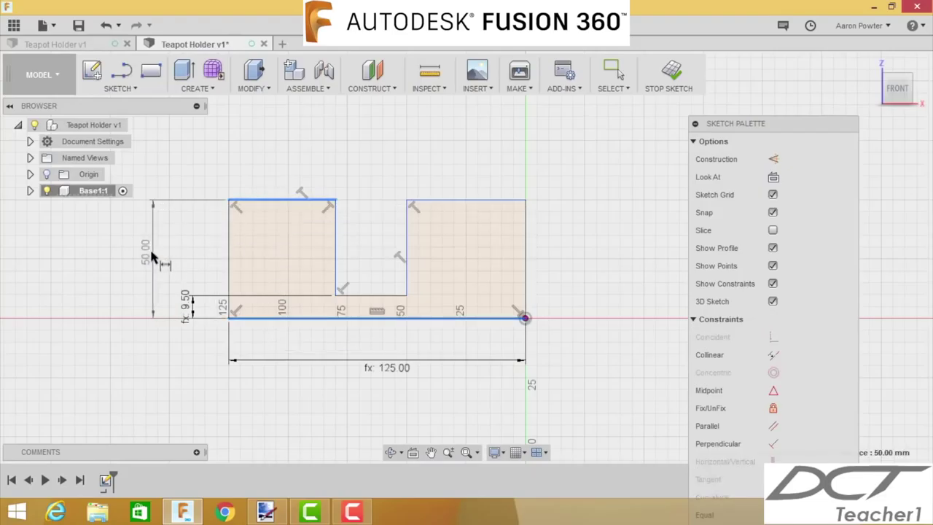
left_click(147, 253)
type("19")
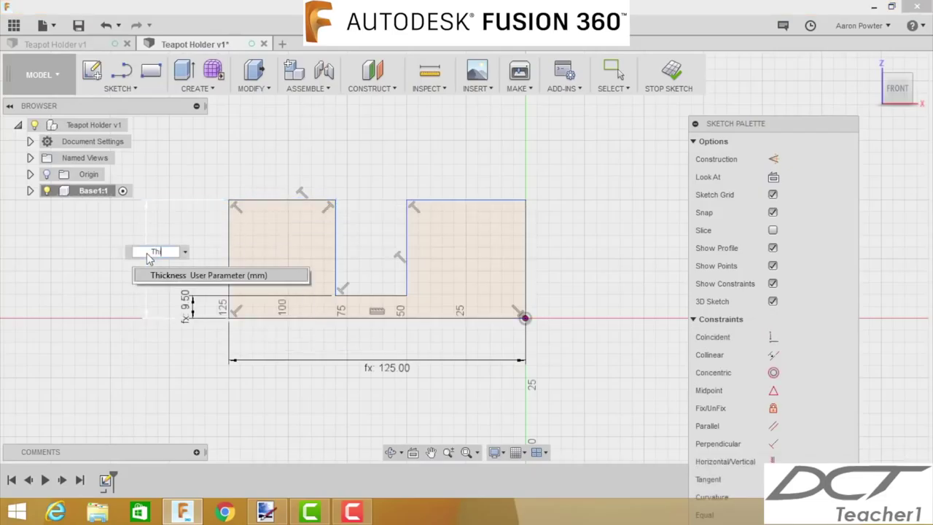
key("Return")
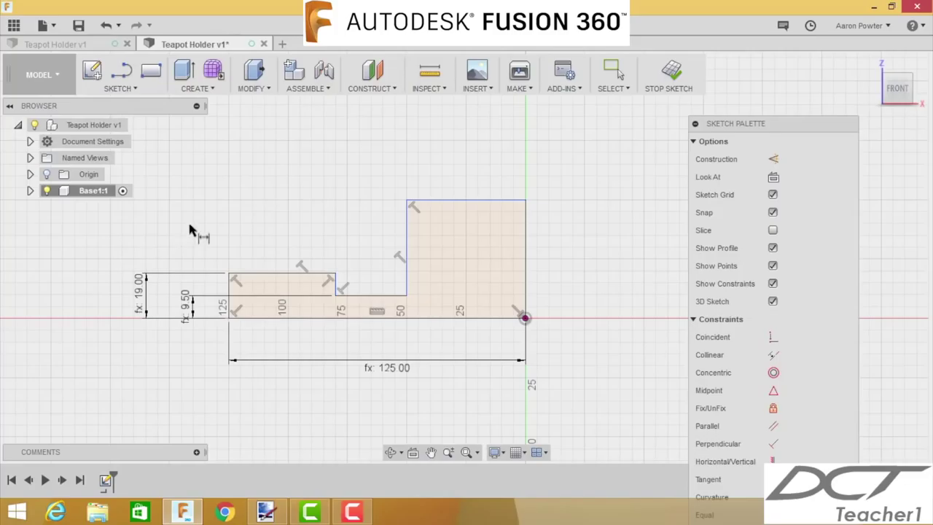
key("Escape")
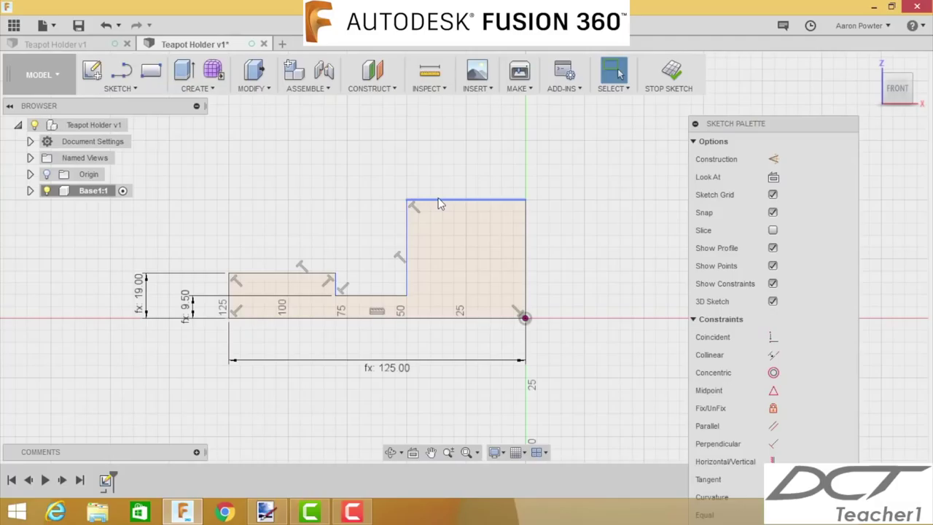
left_click(262, 273)
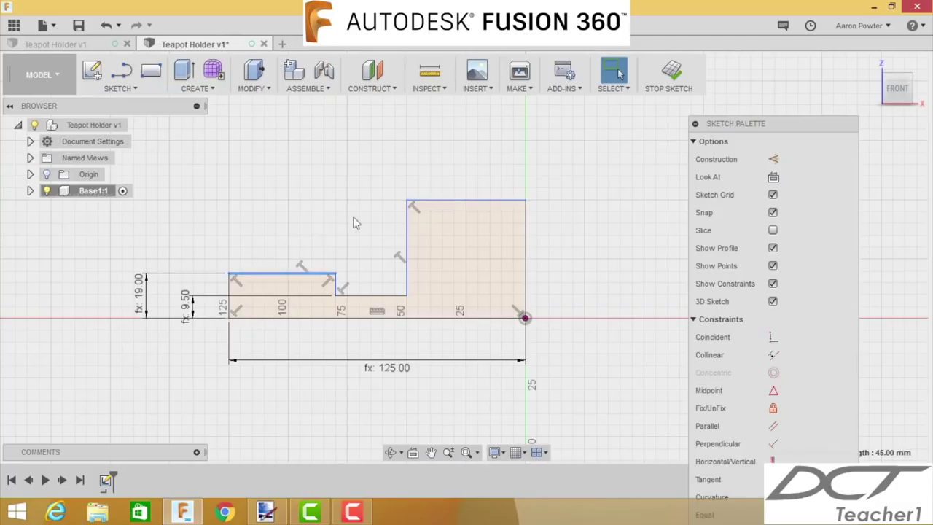
left_click(434, 206, "shift")
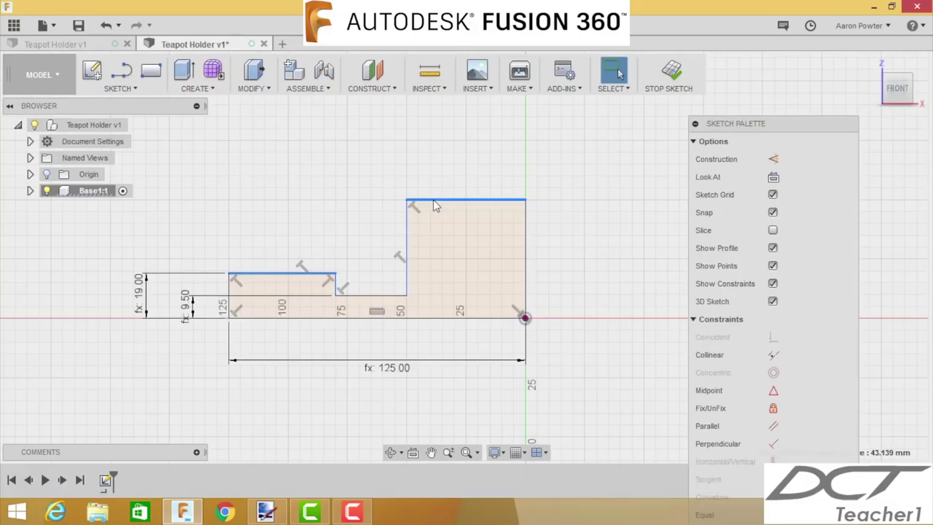
left_click(774, 355)
- Test the height at 100 mm, then drive it with the Thickness parameter
double_click(138, 293)
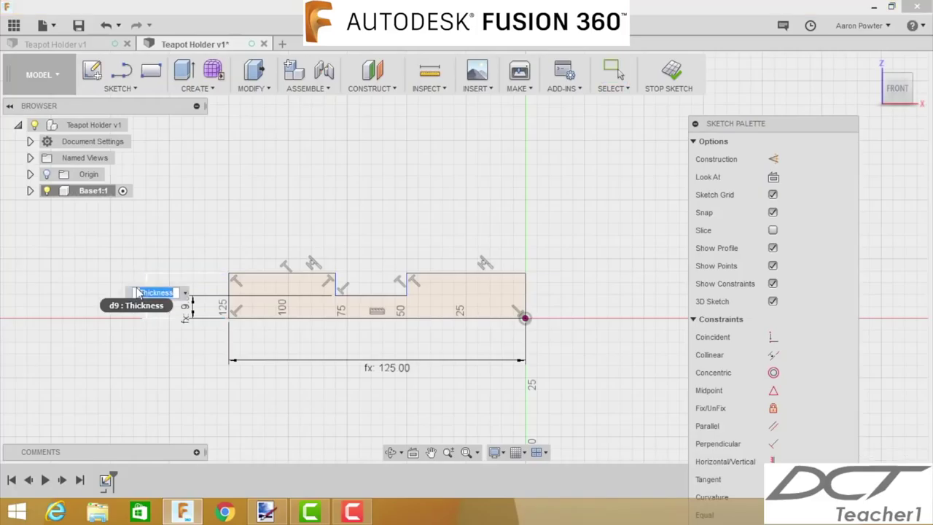
type("100")
key("Return")
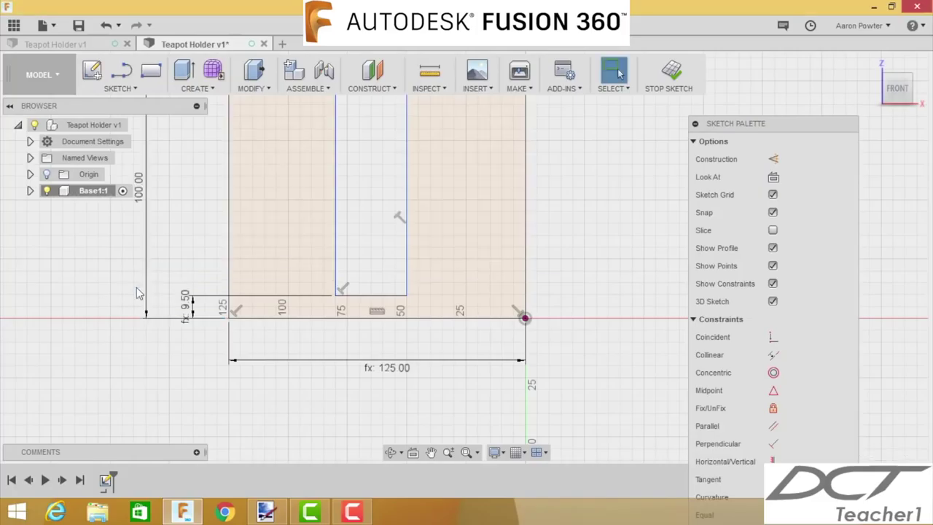
scroll(427, 306, "down", 2)
double_click(209, 217)
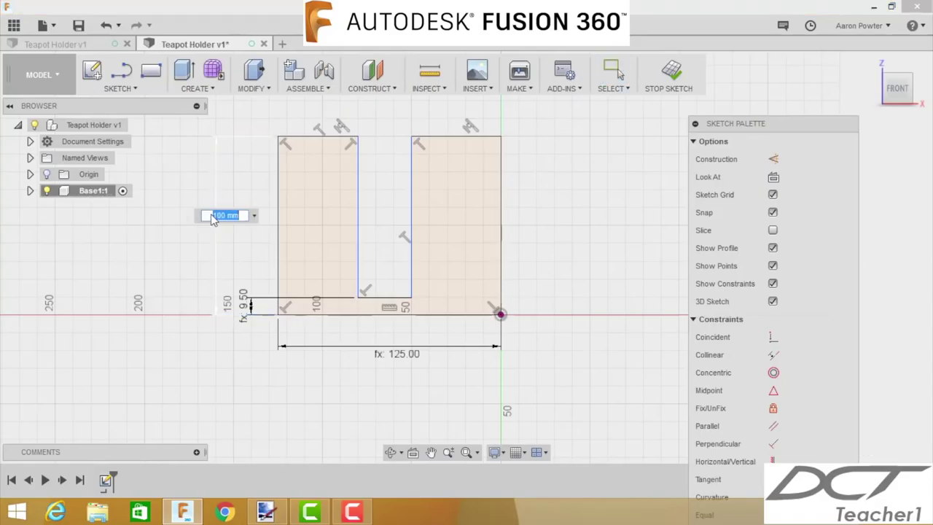
type("Thickness")
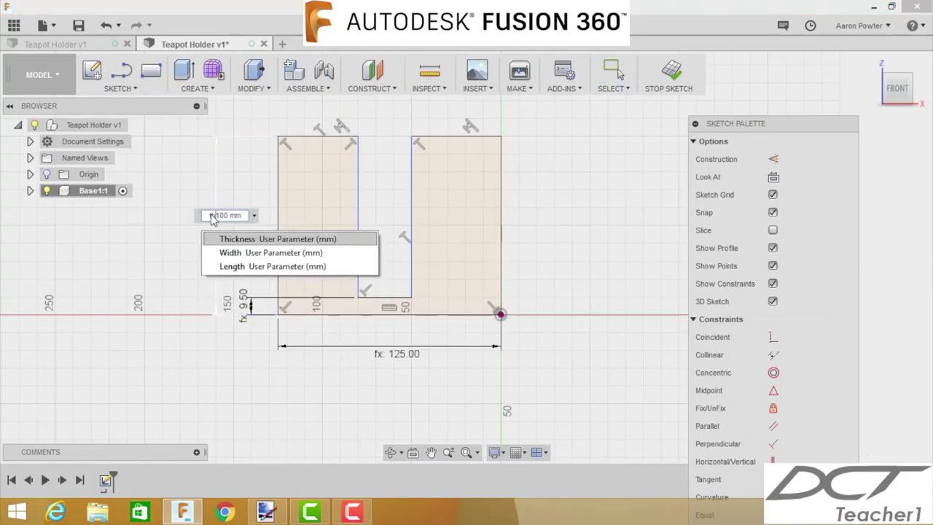
key("Delete")
key("Delete")
key("Delete")
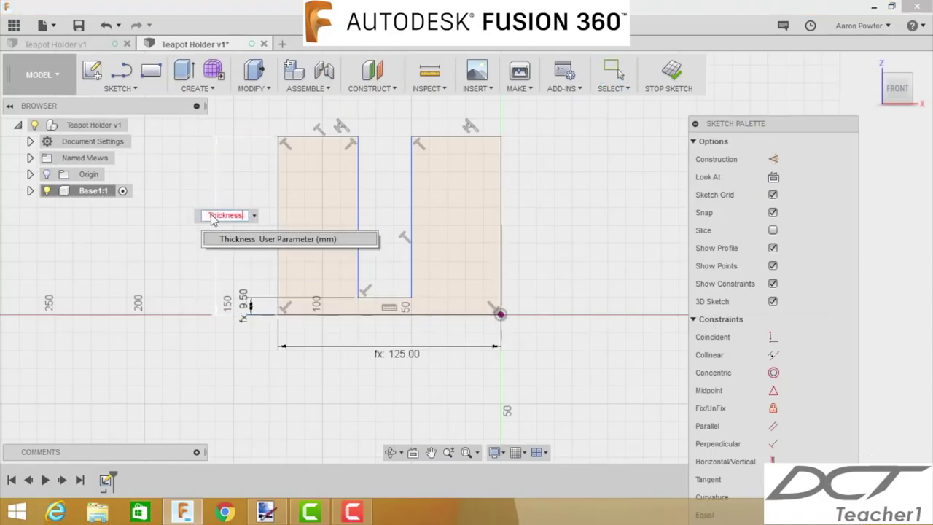
key("Return")
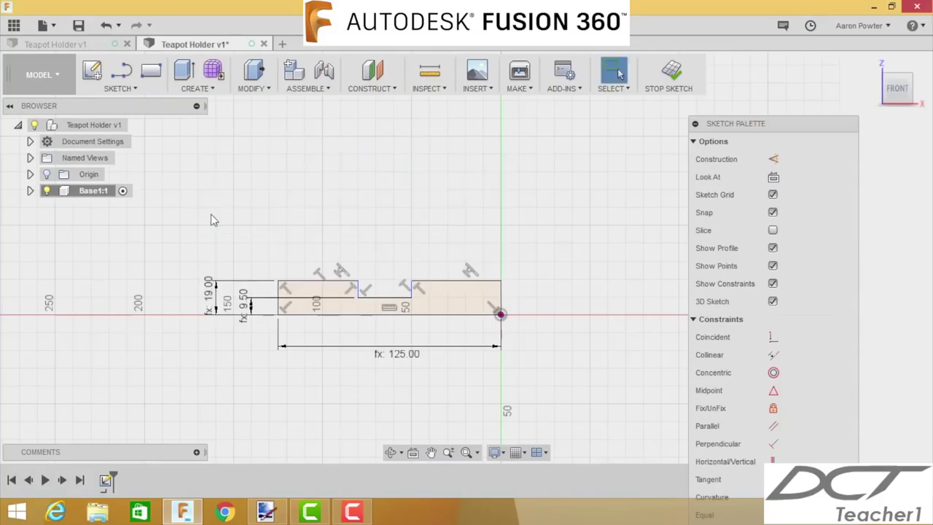
scroll(279, 234, "up", 3)
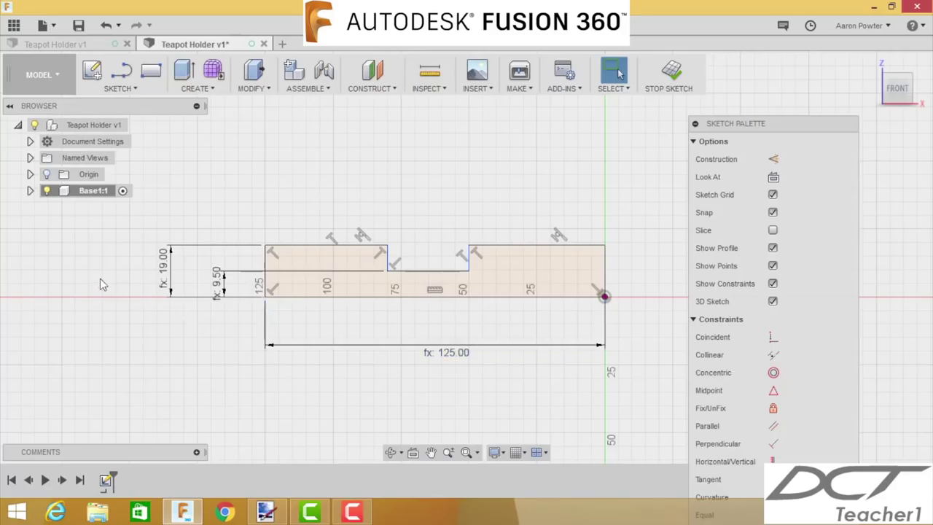
- Dimension the slot width at 42 mm
left_click(396, 283)
key("d")
left_click(431, 269)
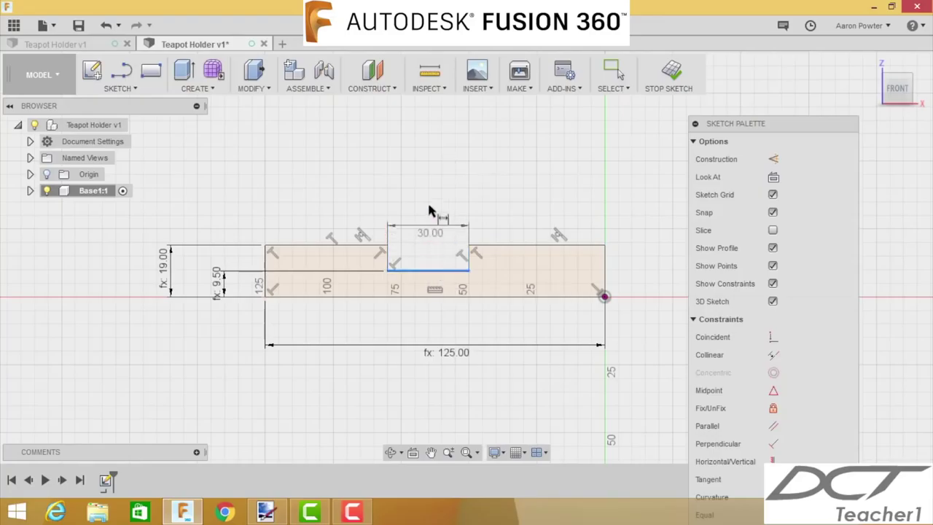
left_click(429, 192)
type("42")
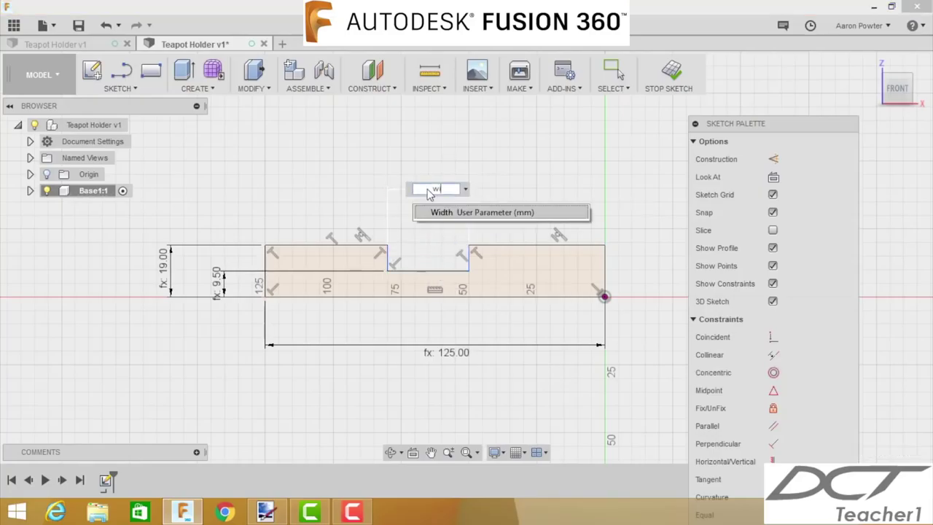
key("Return")
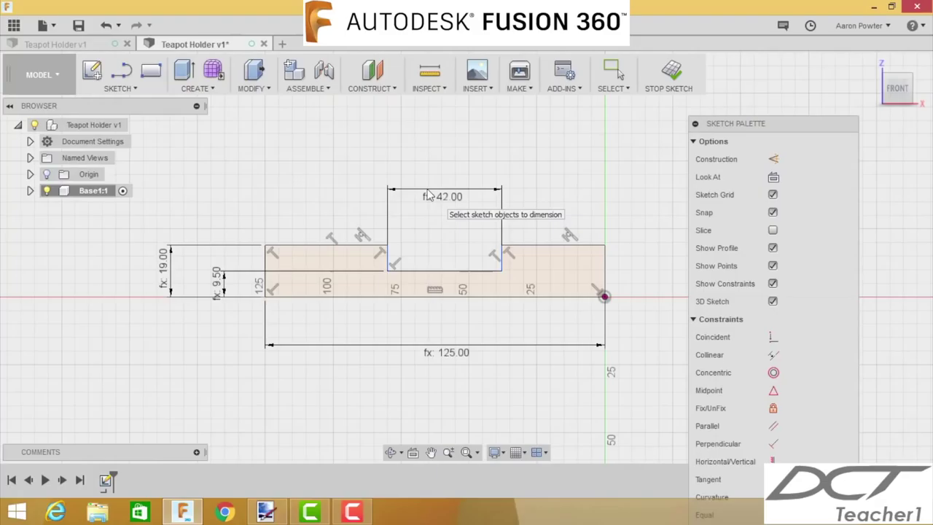
key("Escape")
left_click(363, 258)
key("Escape")
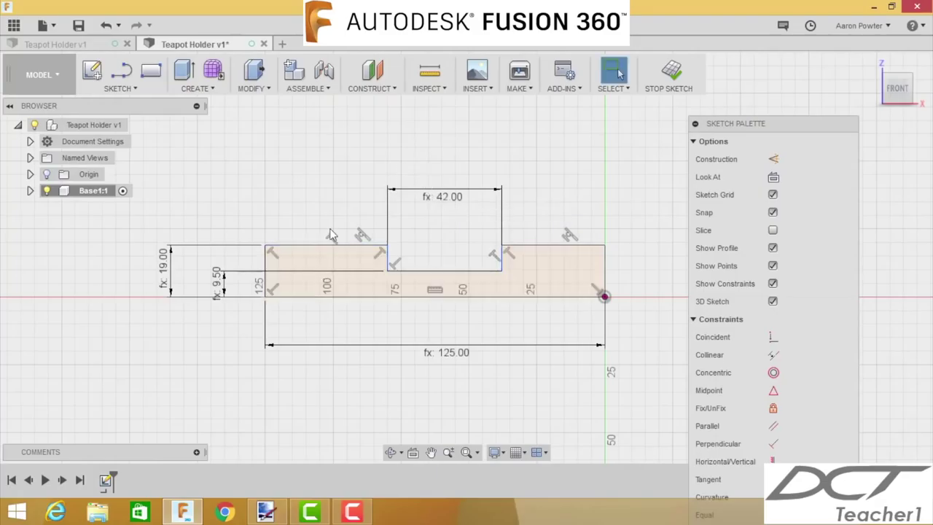
- Dimension the left shoulder as (125-42)/2 so the slot sits centred at 41.50 mm
key("d")
left_click(323, 246)
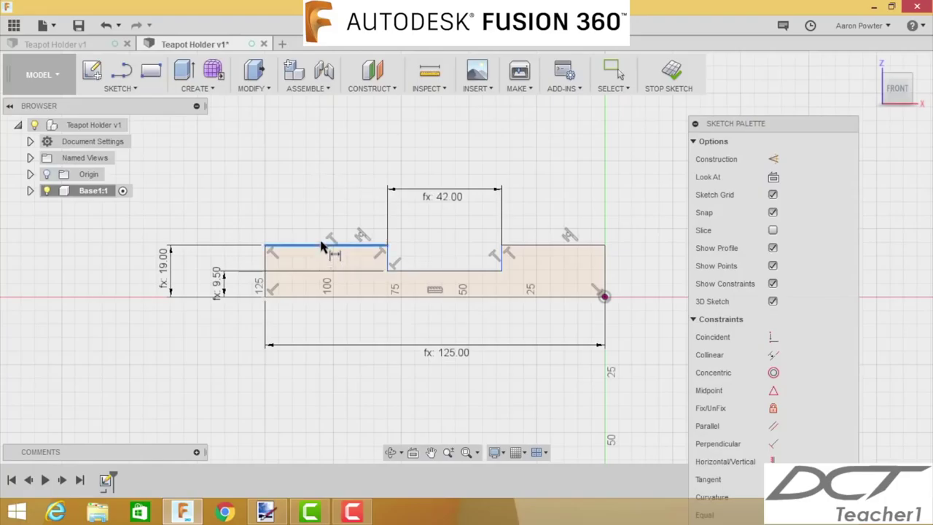
left_click(326, 194)
type("29")
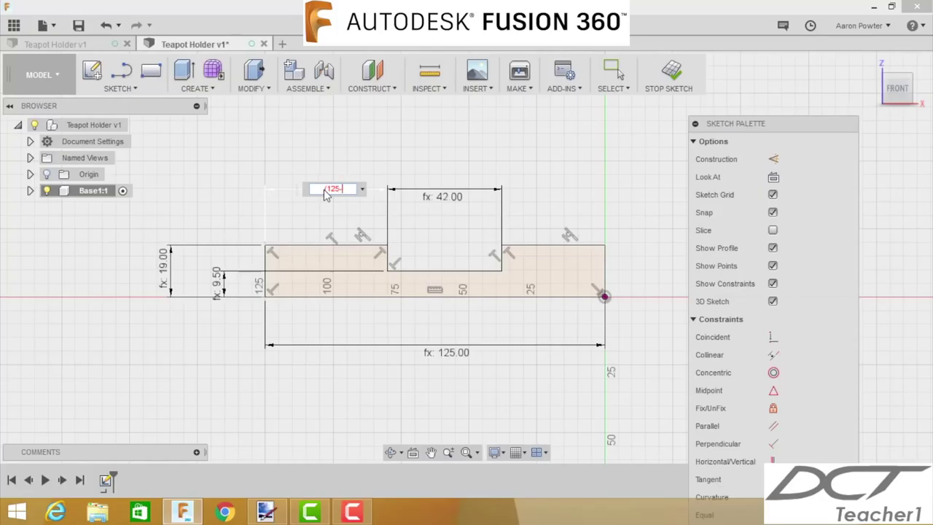
type("2)/2")
key("Return")
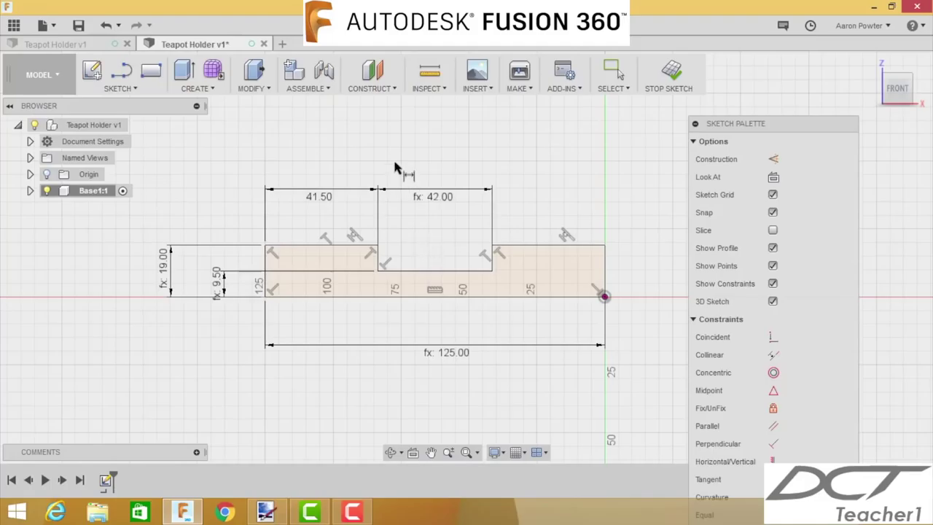
key("Escape")
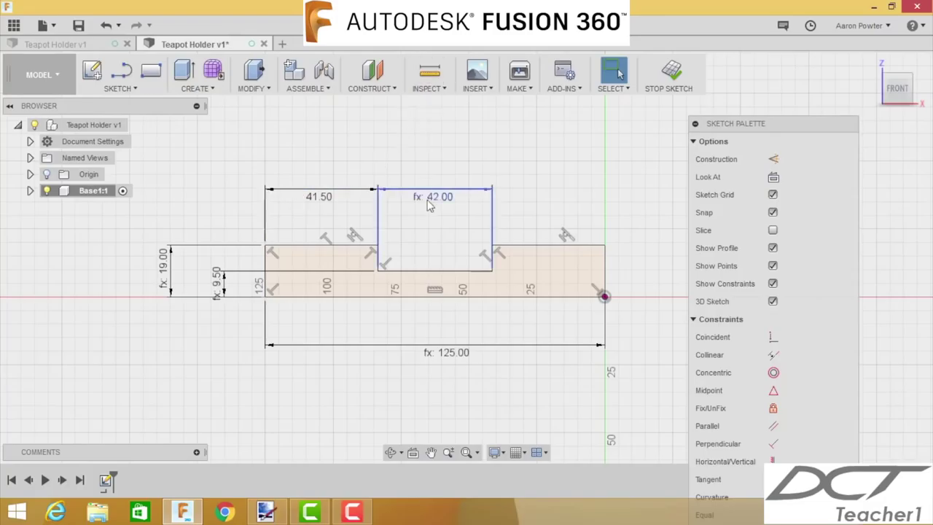
- Measure the right shoulder's top line to confirm it reads 41.50 mm
left_click(429, 72)
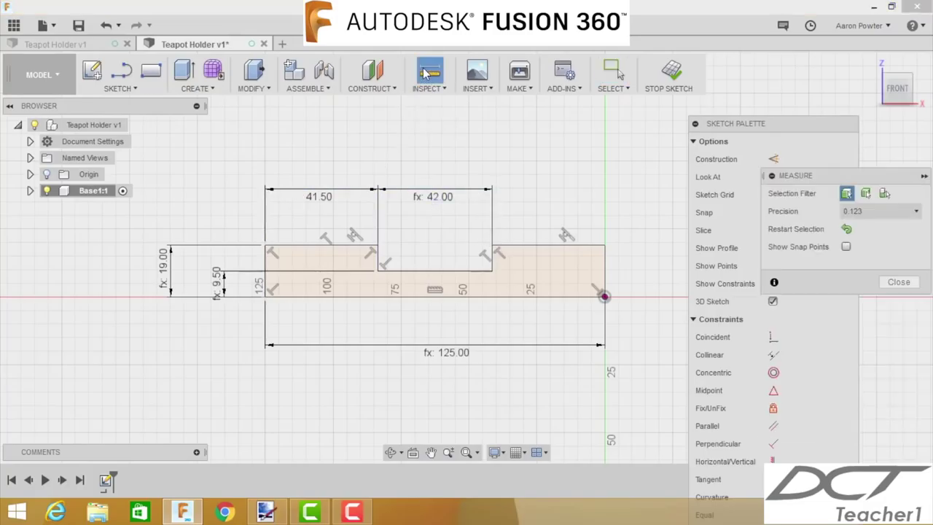
left_click(543, 246)
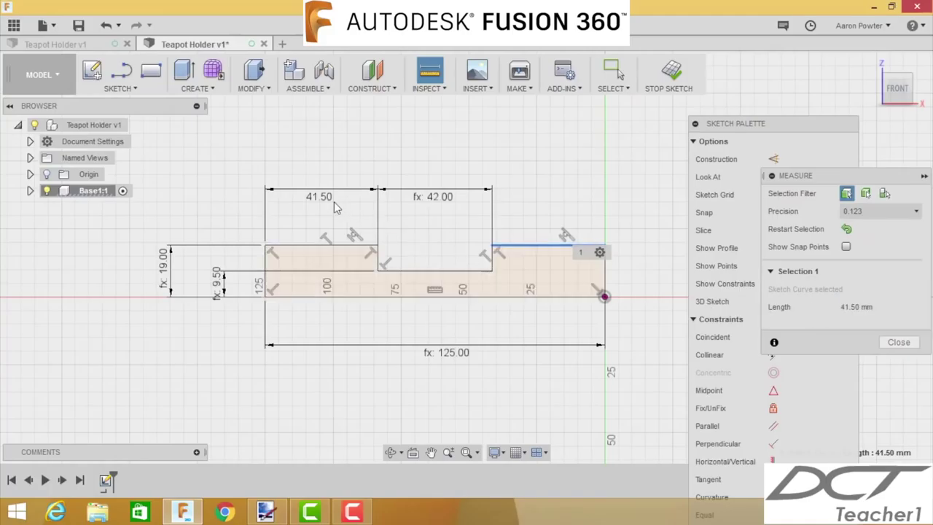
left_click(899, 342)
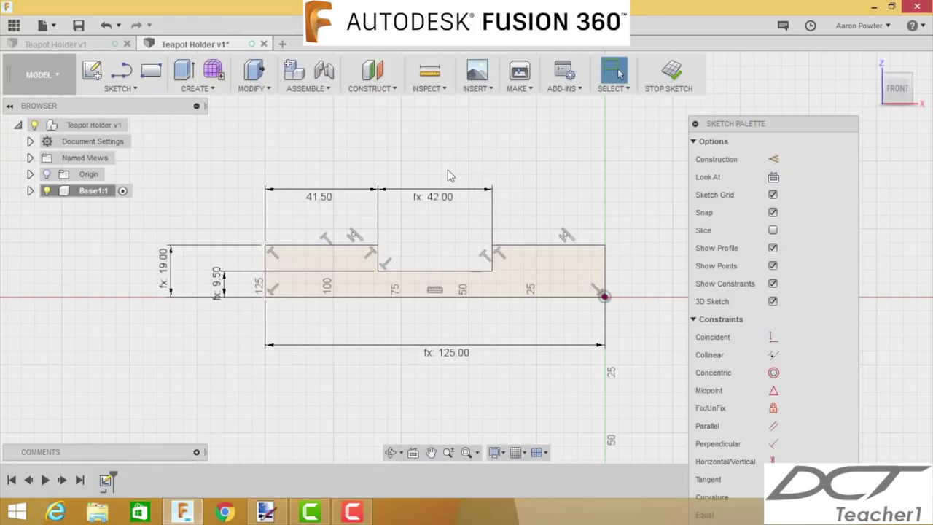
left_click(197, 88)
- Extrude the notched profile a distance of Width (42 mm) into a solid Base block
left_click(232, 118)
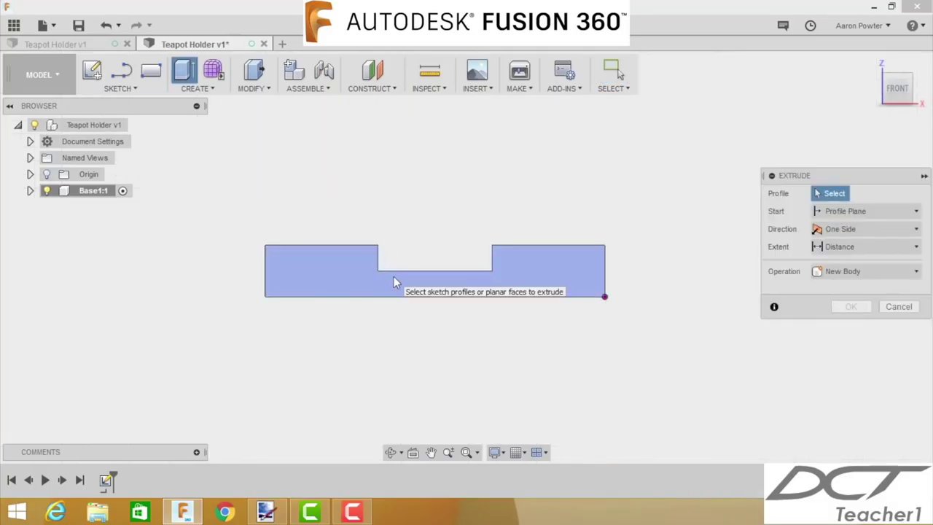
left_click(871, 64)
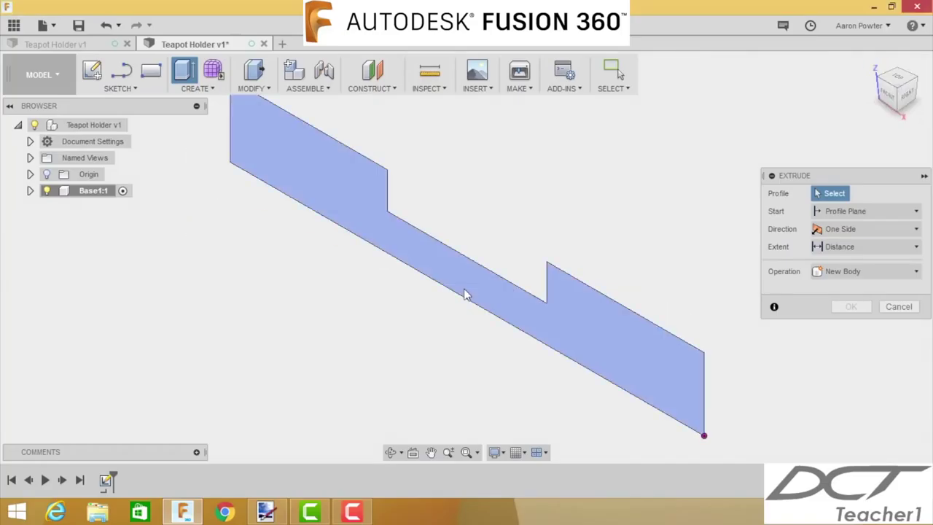
left_click(461, 286)
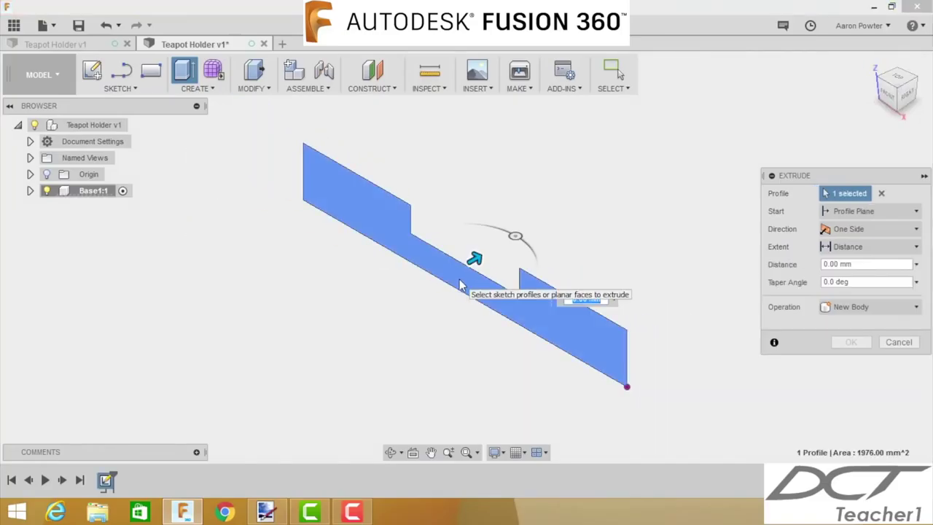
type("wi")
key("Return")
key("Return")
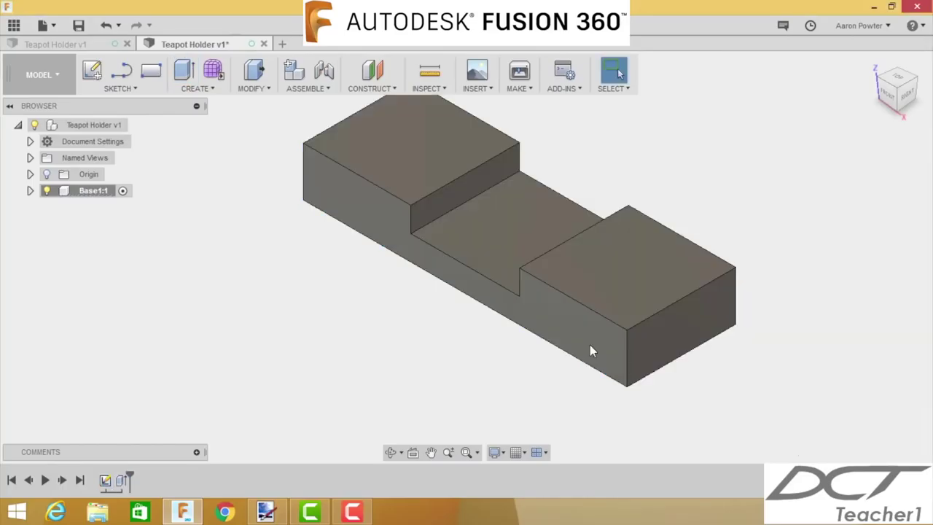
scroll(570, 338, "down", 2)
middle_click_drag(562, 333, 478, 365)
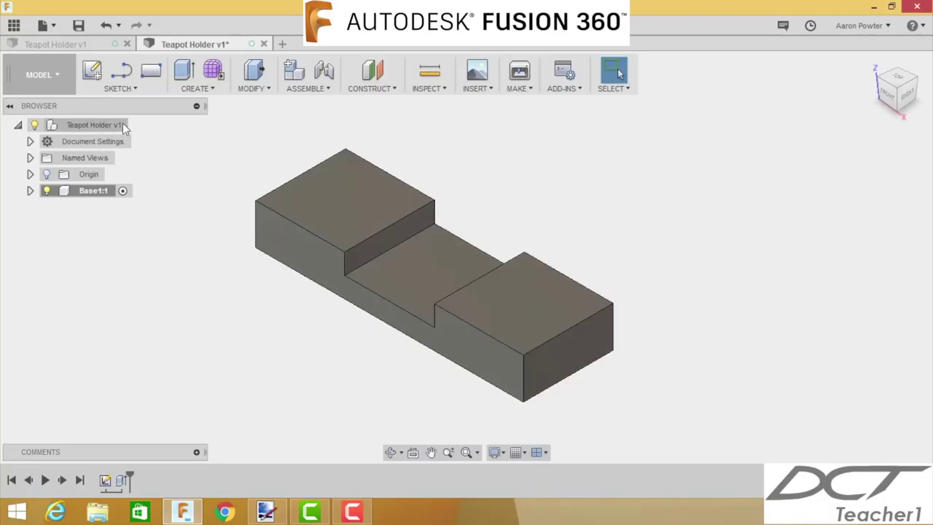
- Activate the top-level design and save a new version
left_click(135, 126)
left_click(78, 25)
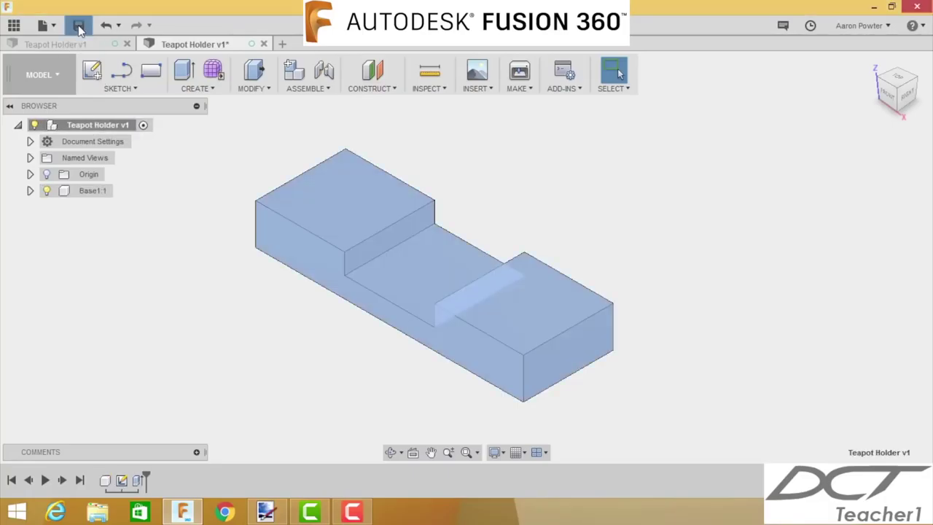
left_click(460, 247)
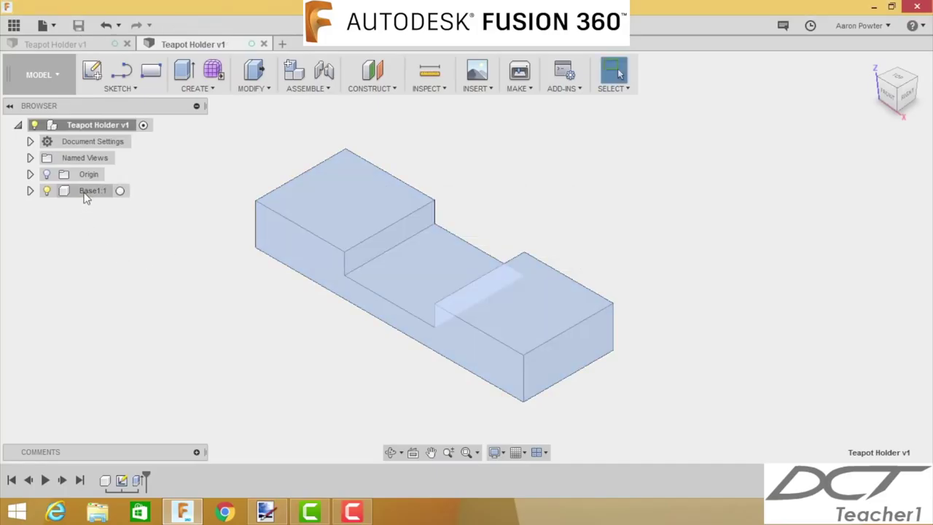
- Copy Base1 and paste it into the root as a new component
left_click(85, 191)
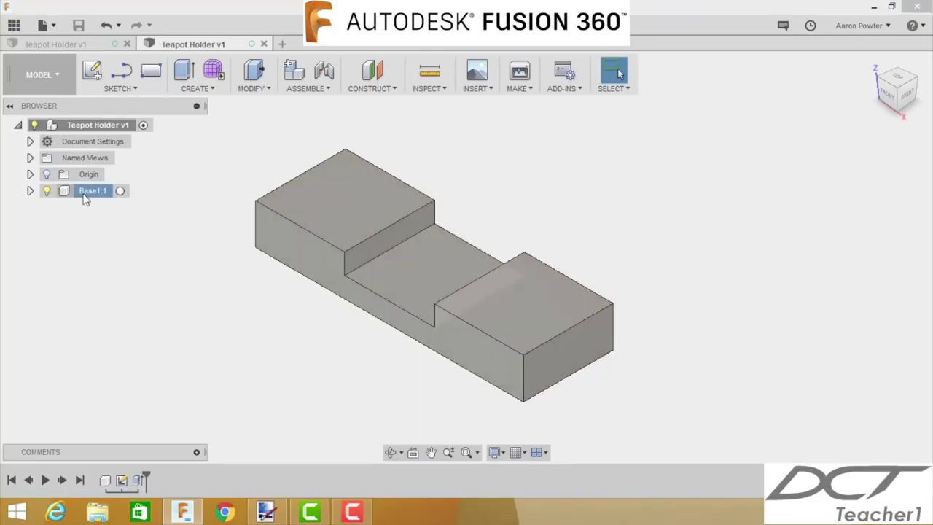
left_click(85, 191)
right_click(85, 199)
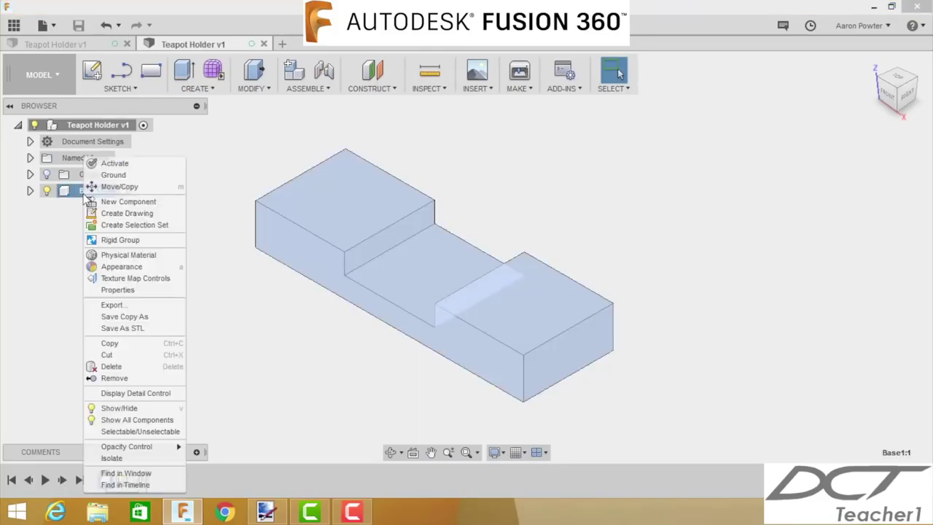
left_click(117, 344)
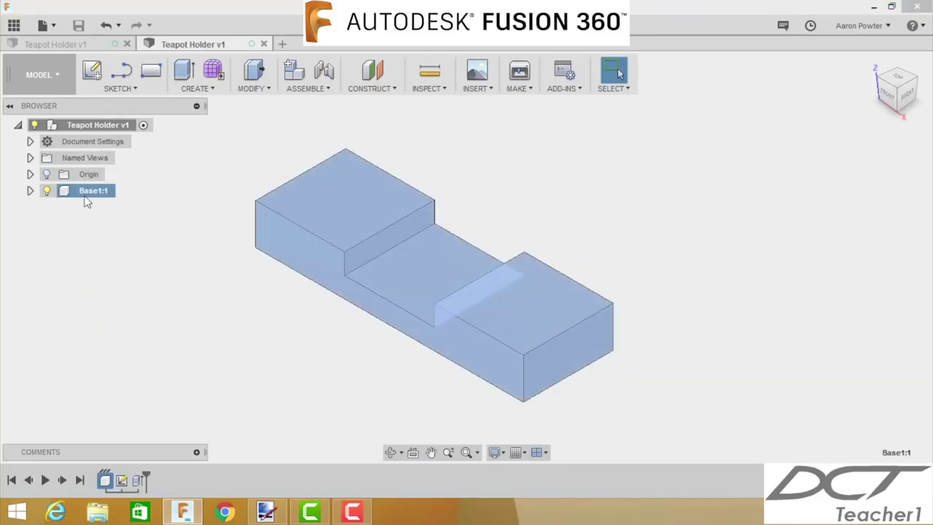
right_click(95, 127)
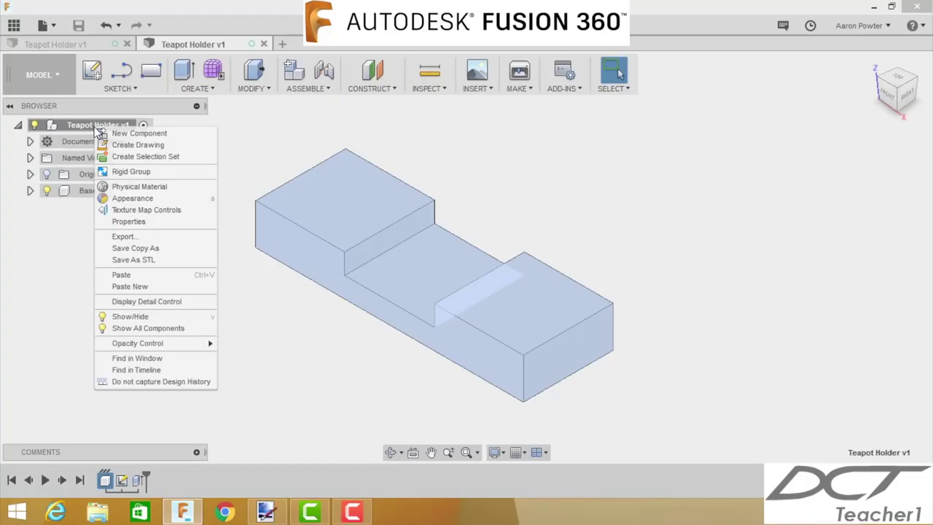
left_click(130, 286)
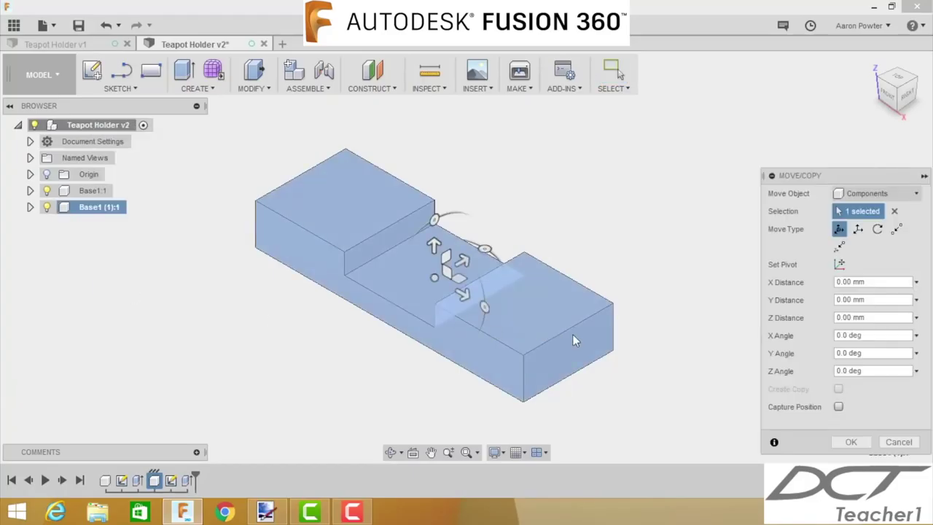
left_click(850, 442)
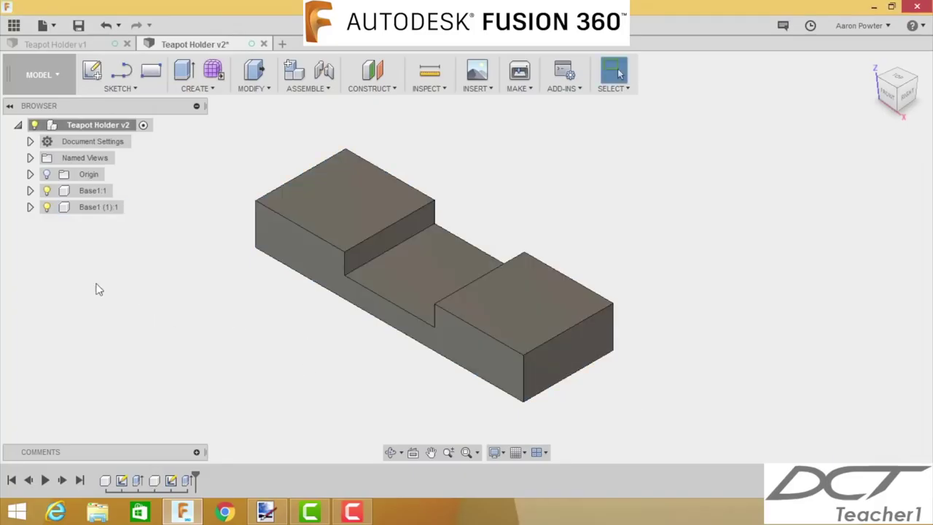
- Rename the pasted copy to Base2 and drag it aside from the original
left_click(97, 210)
double_click(96, 211)
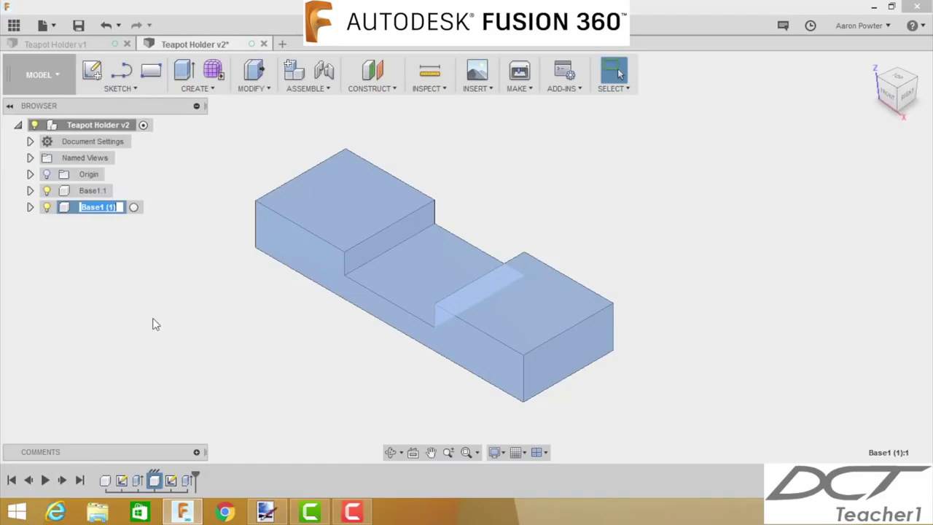
key("End")
key("BackSpace")
type("2")
key("Return")
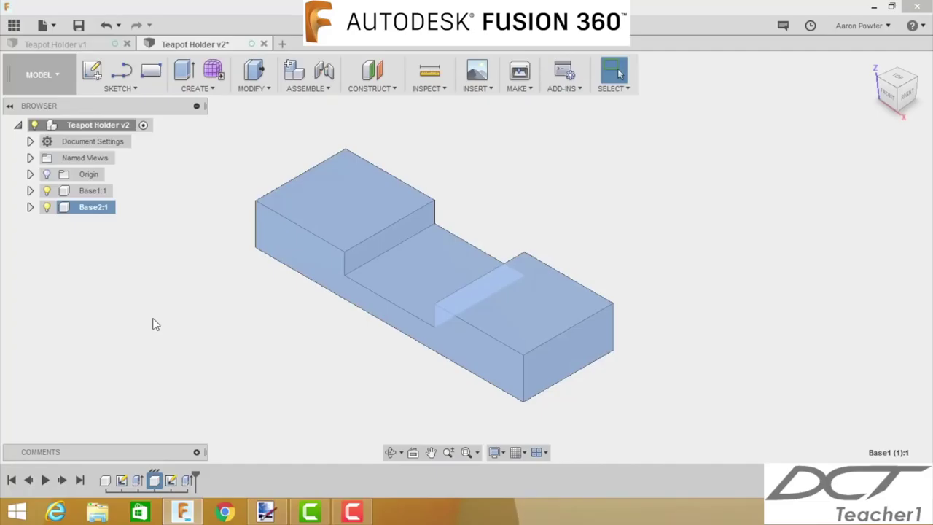
left_click(154, 323)
left_click_drag(411, 249, 507, 204)
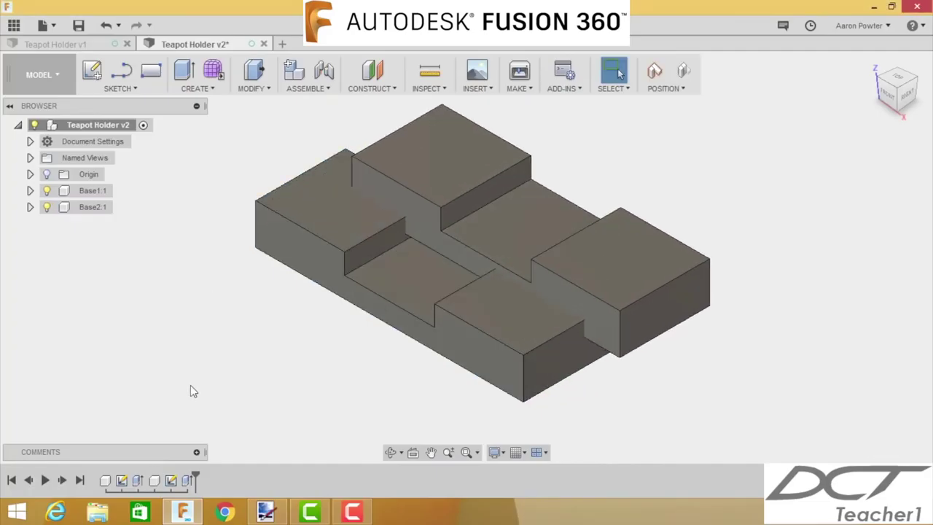
- Undo the earlier move and drag the copy up-right off the original base
left_click(104, 26)
left_click(395, 261)
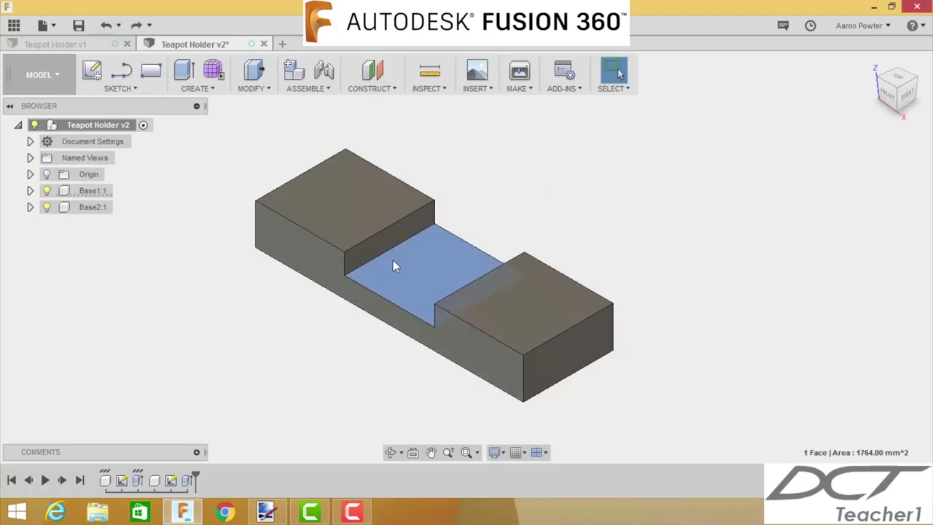
left_click_drag(402, 280, 573, 202)
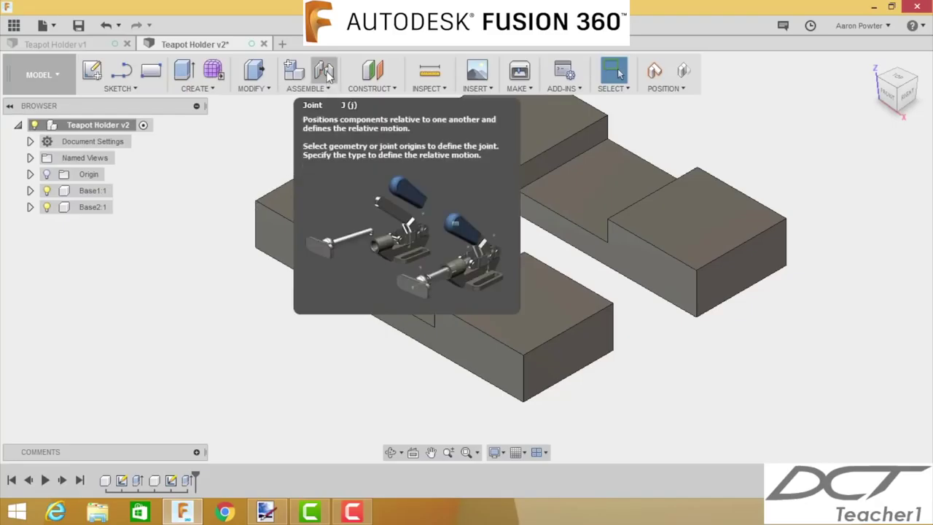
- Start a joint, keep the moved positions, and pick the slot floors of both bases
left_click(324, 73)
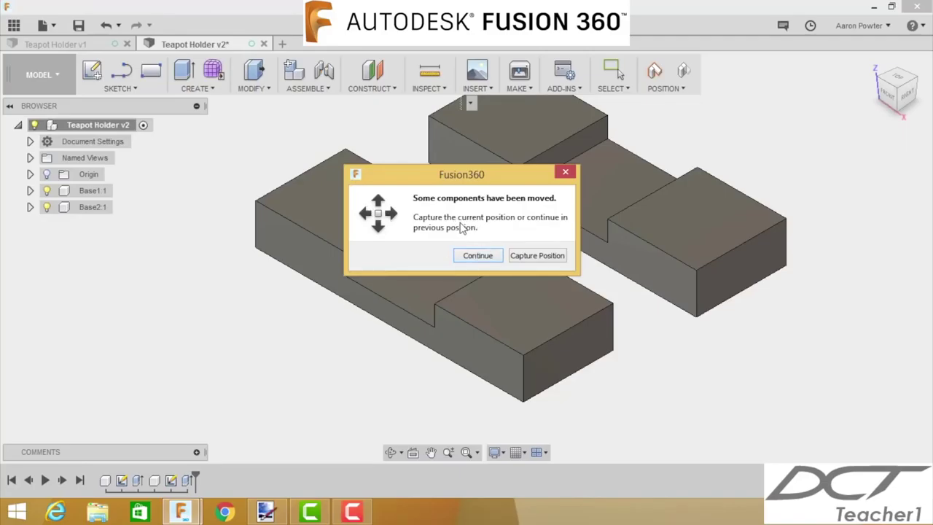
left_click(539, 258)
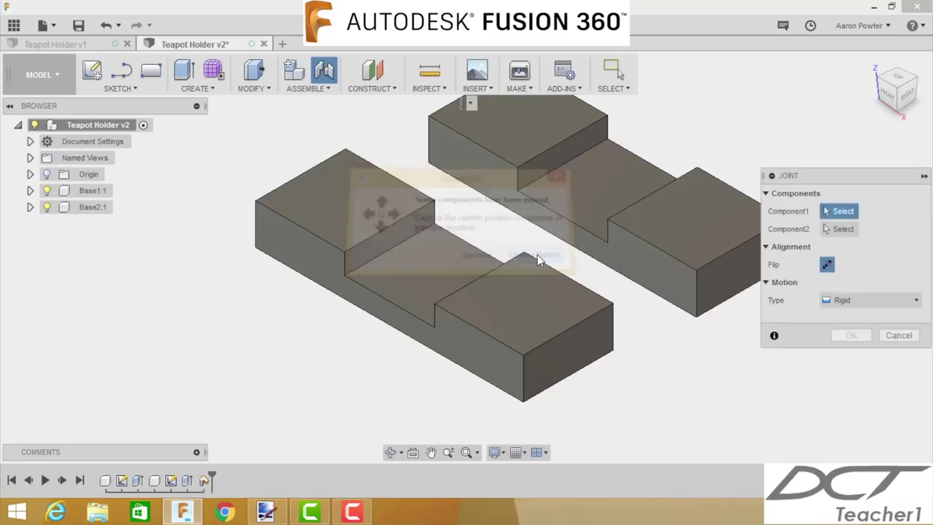
left_click(598, 191)
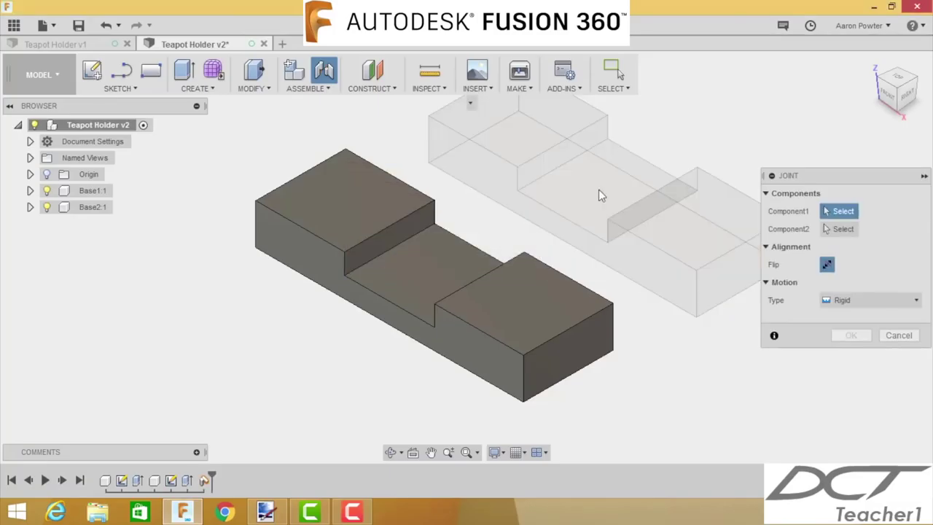
left_click(440, 270)
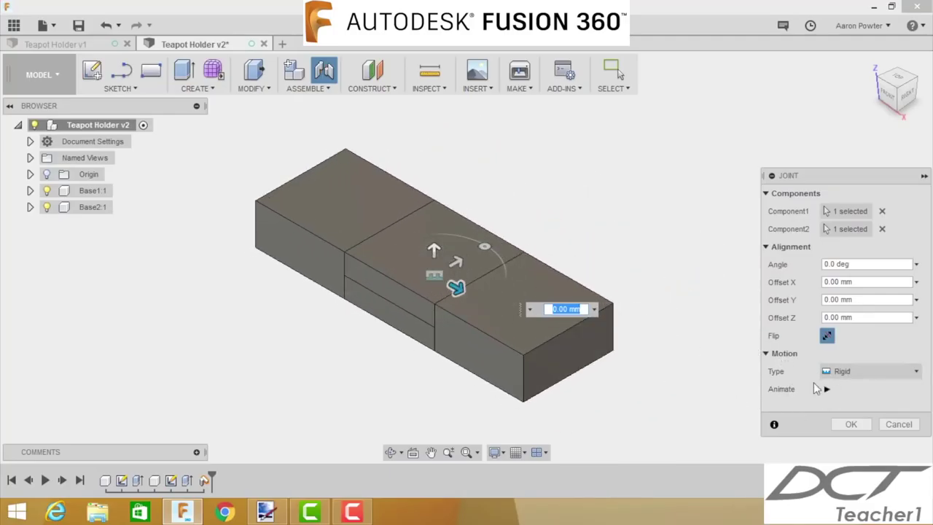
- Test the Flip option and turn Base2 across Base1, fitting the cross into view
left_click(827, 336)
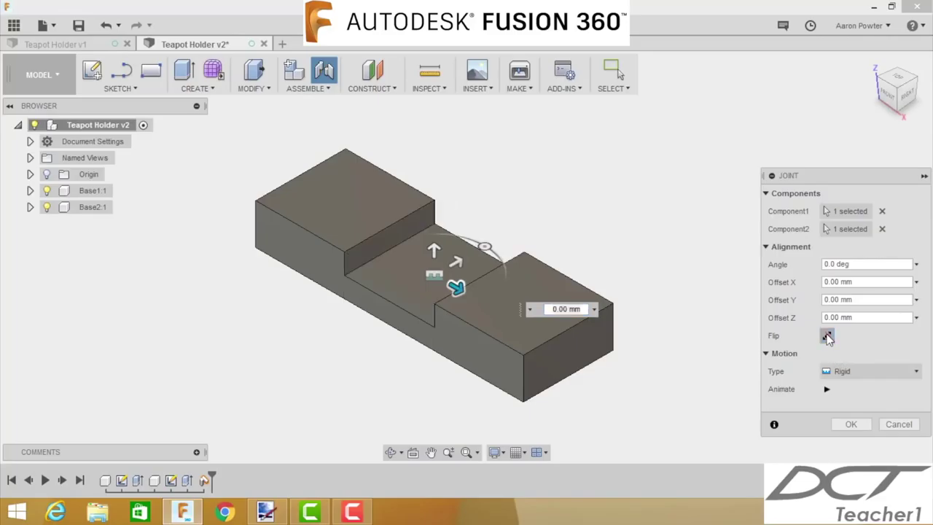
left_click(828, 336)
left_click(828, 336)
left_click(827, 336)
left_click_drag(485, 246, 386, 248)
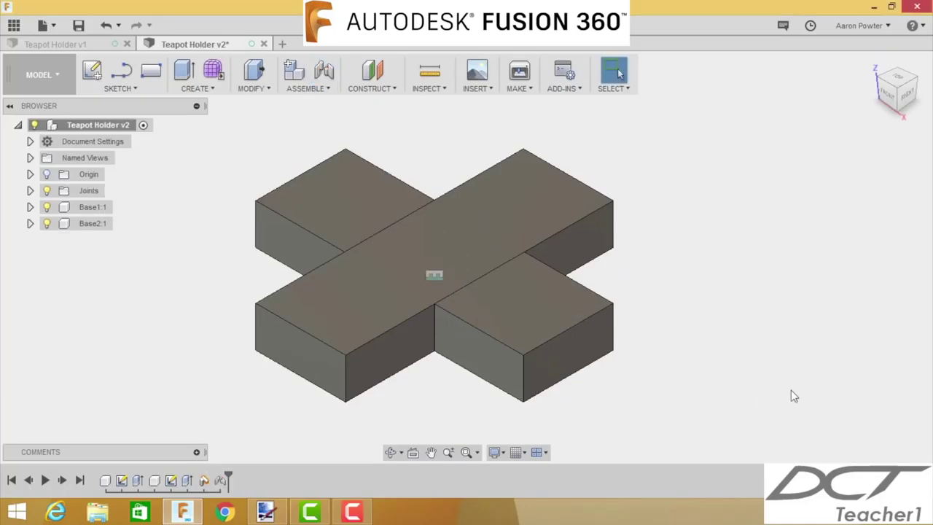
scroll(699, 387, "down", 2)
middle_click_drag(698, 385, 686, 377)
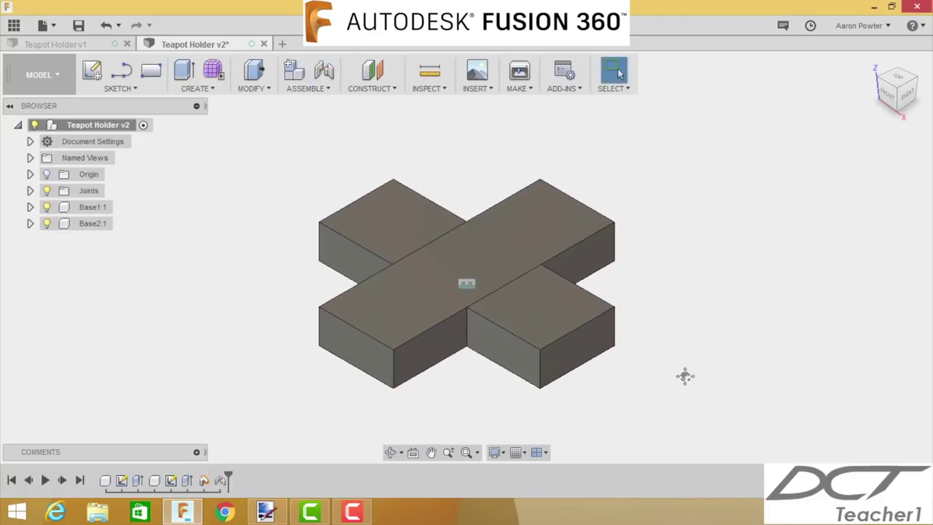
key("F6")
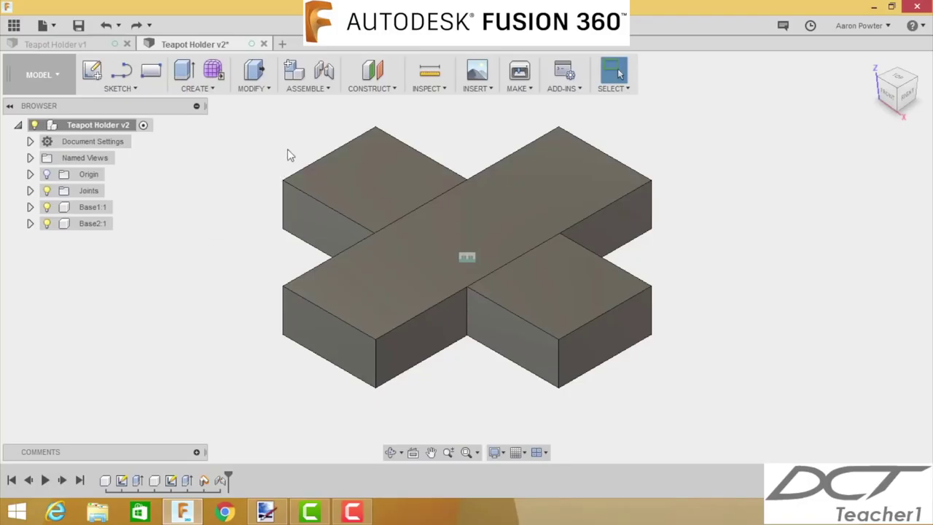
- Create a new component named Lid under Teapot Holder v2 and begin a sketch
left_click(294, 70)
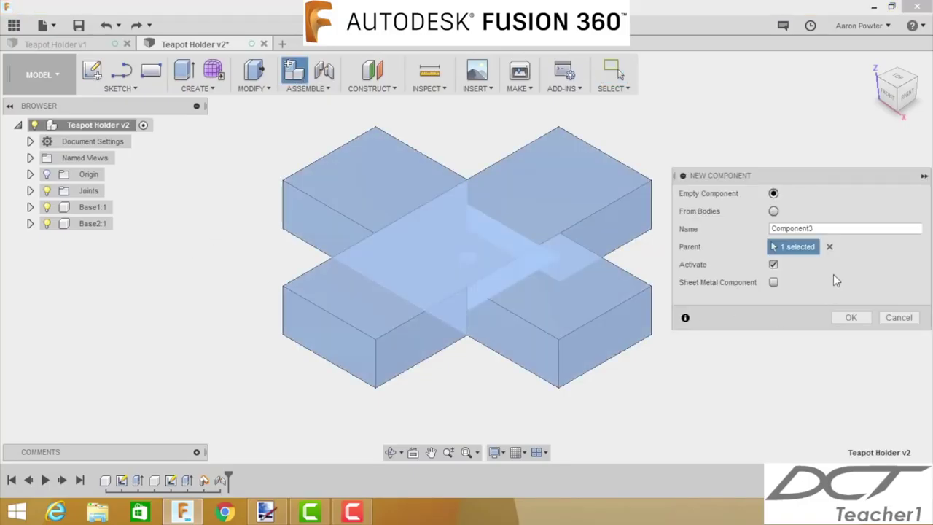
left_click(830, 246)
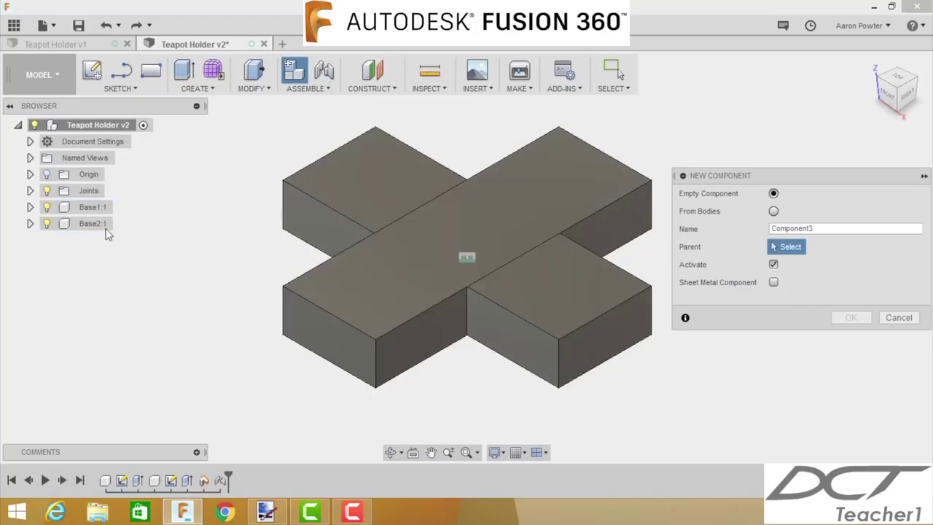
left_click(83, 129)
double_click(781, 229)
type("Lid")
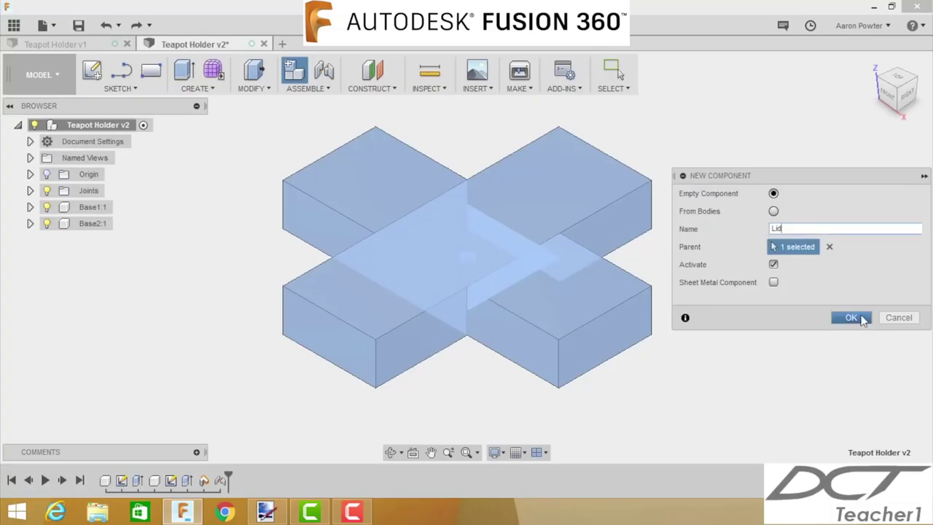
left_click(860, 318)
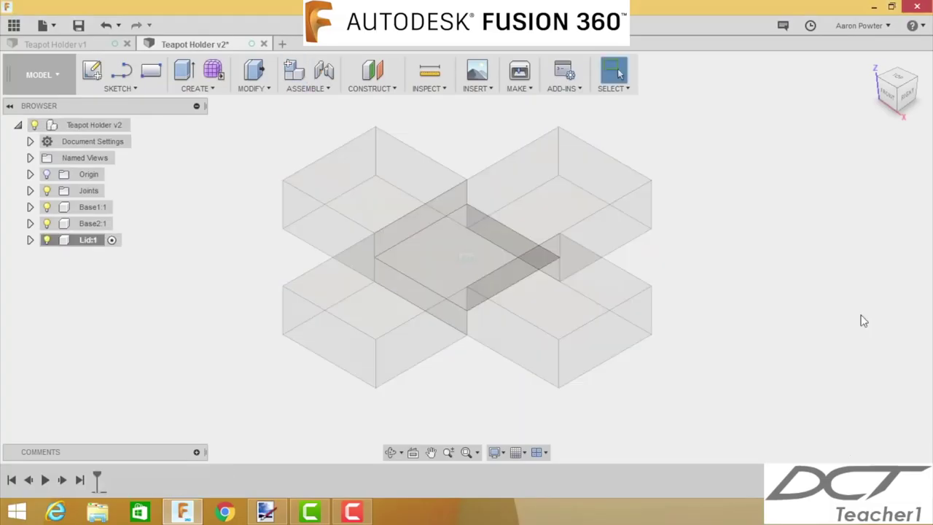
left_click(94, 70)
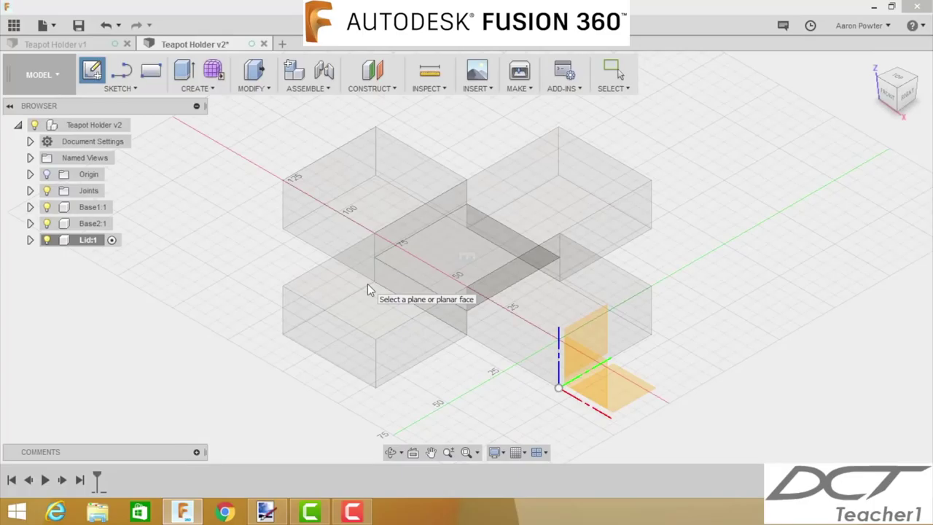
- Sketch on the base's top face using the Circumscribed Polygon tool
left_click(406, 192)
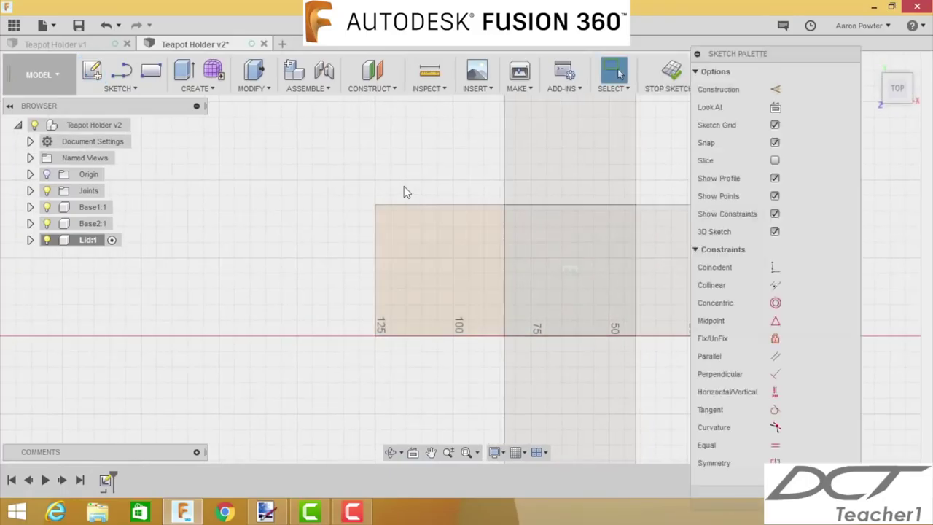
left_click(133, 95)
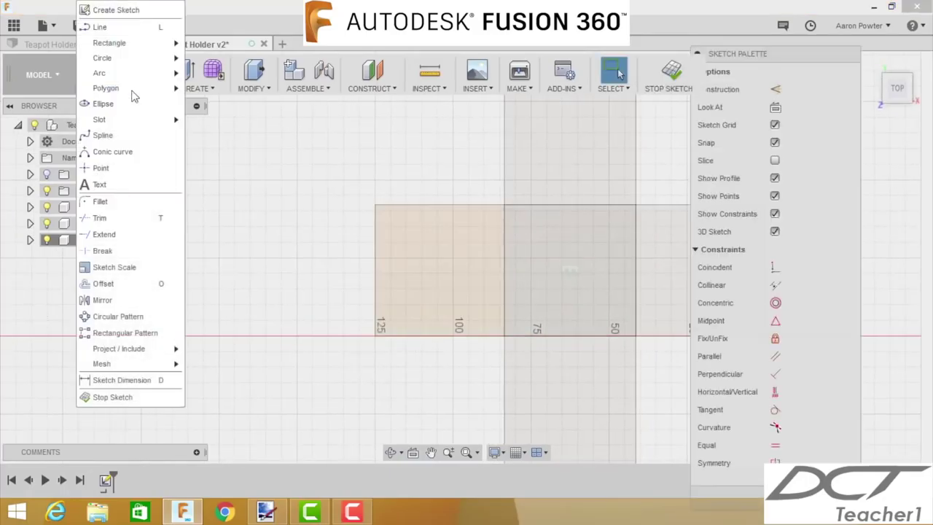
left_click(188, 90)
mouse_move(164, 89)
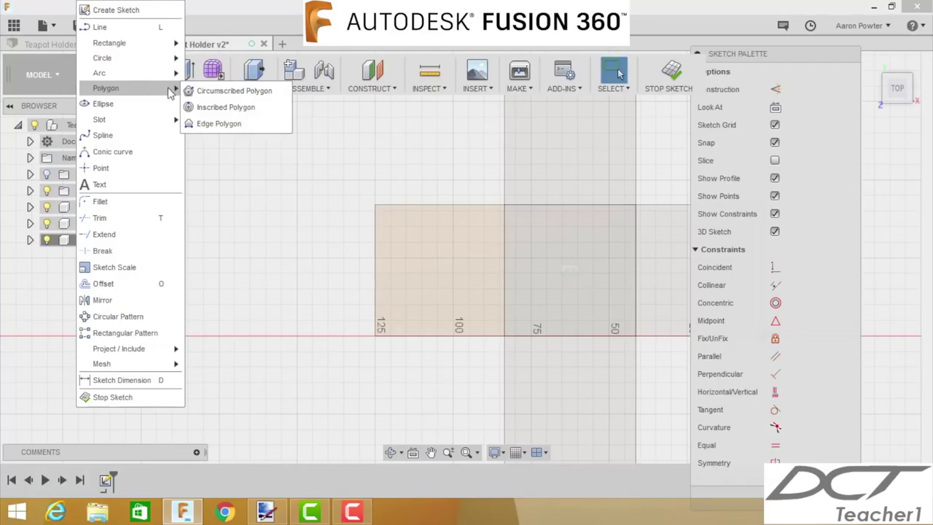
left_click(191, 88)
left_click(138, 89)
left_click(201, 93)
scroll(306, 270, "down", 4)
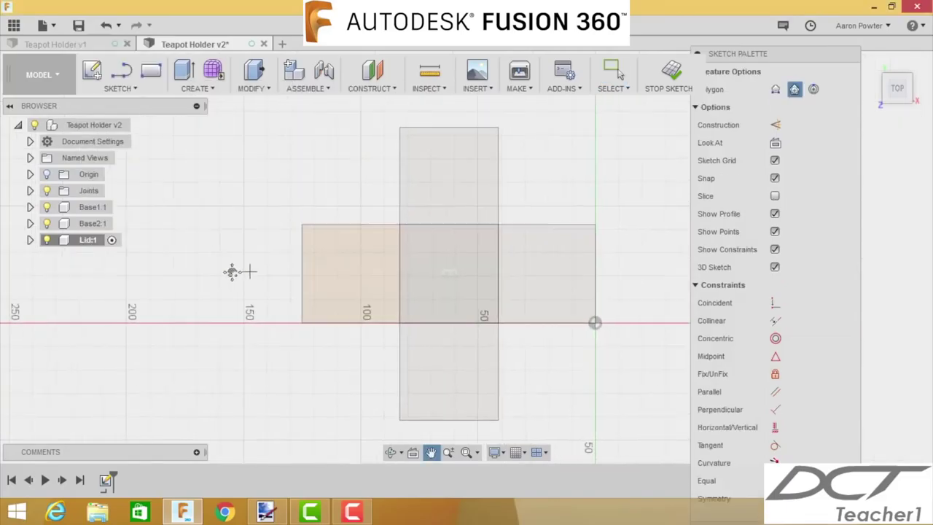
scroll(401, 324, "up", 3)
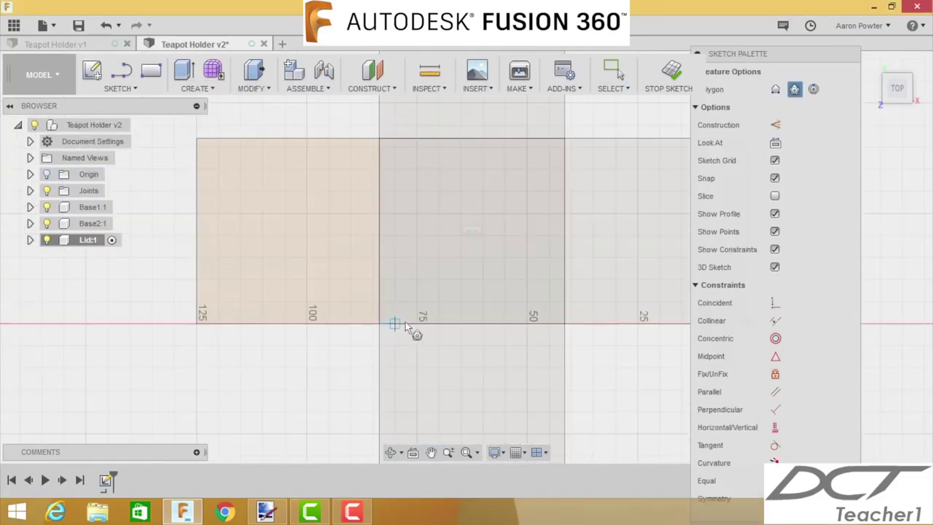
- Centre the polygon over the base with radius Octagon and 8 sides
left_click(472, 231)
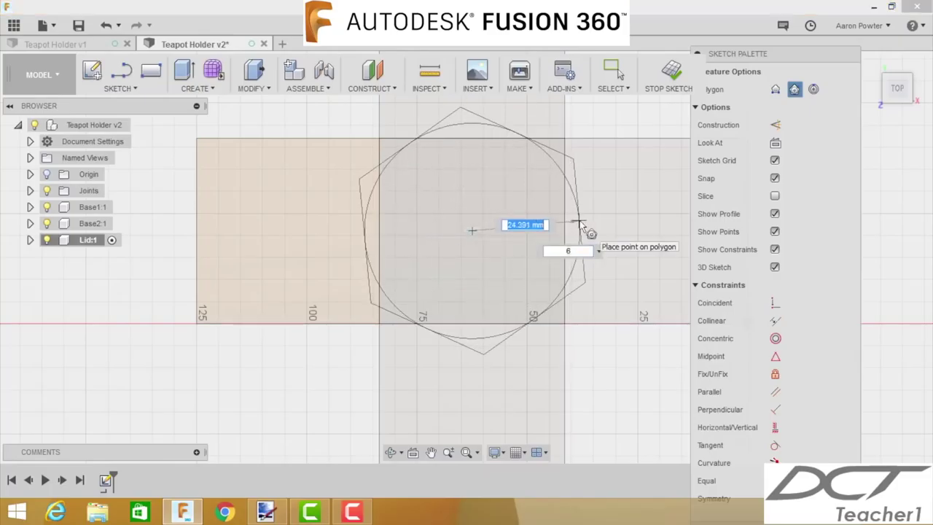
key("Tab")
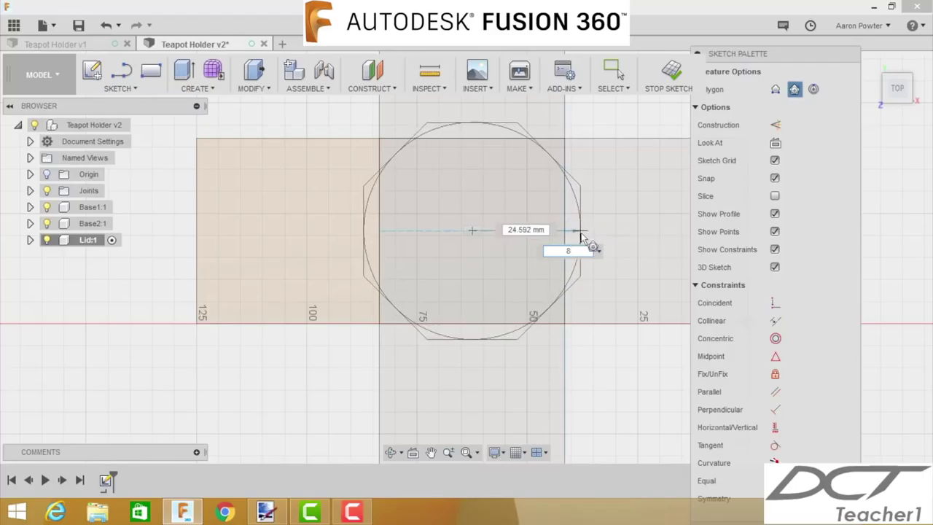
key("Tab")
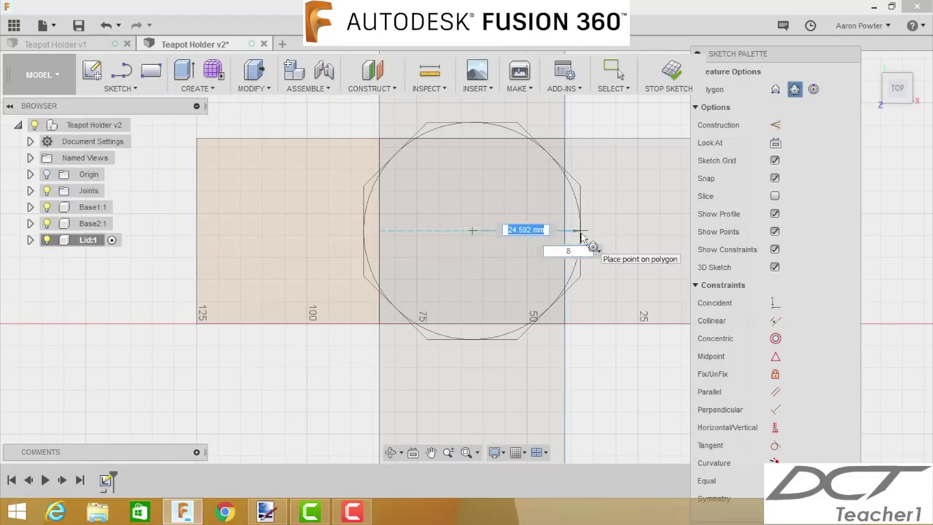
type("Oct")
key("Return")
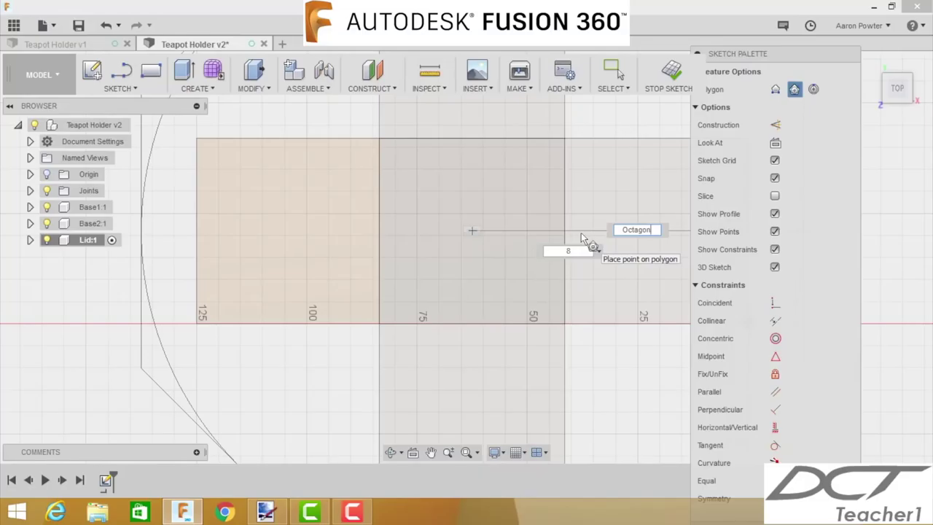
scroll(581, 233, "down", 5)
middle_click_drag(536, 232, 402, 233)
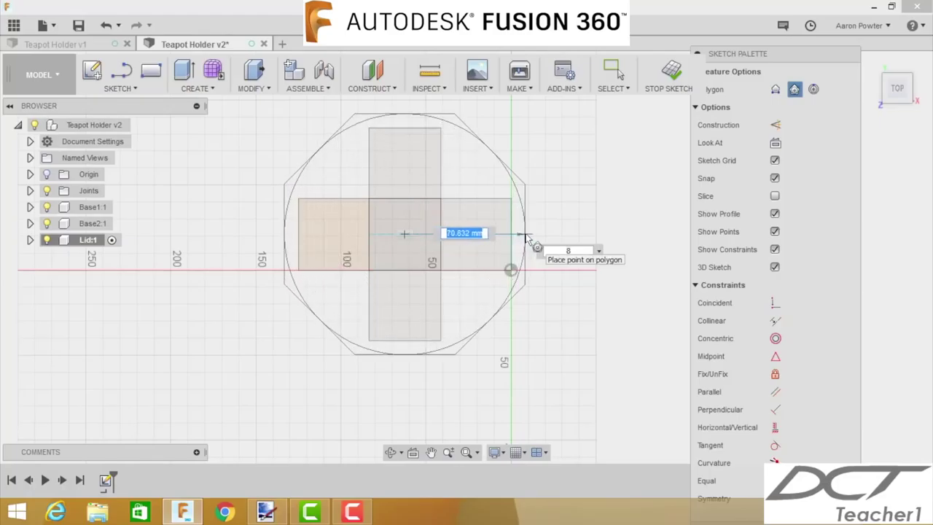
type("o")
key("Return")
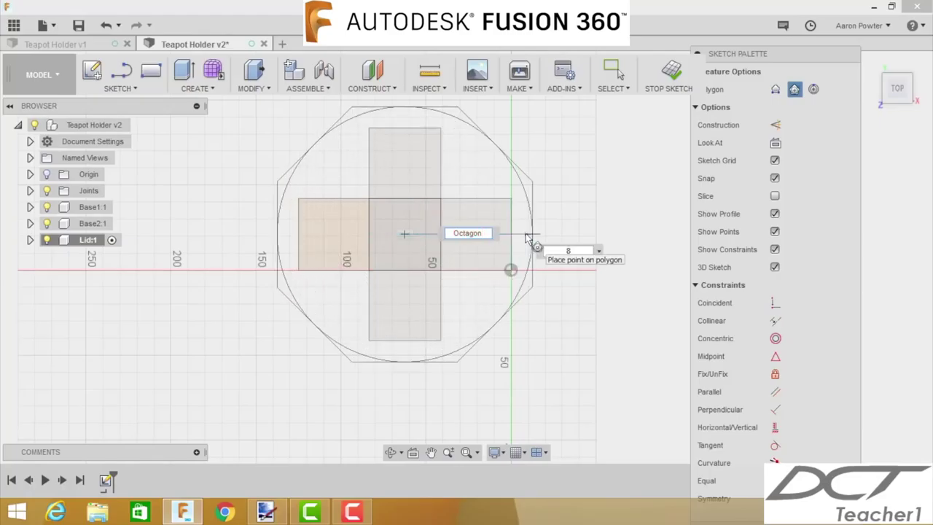
key("Tab")
key("Return")
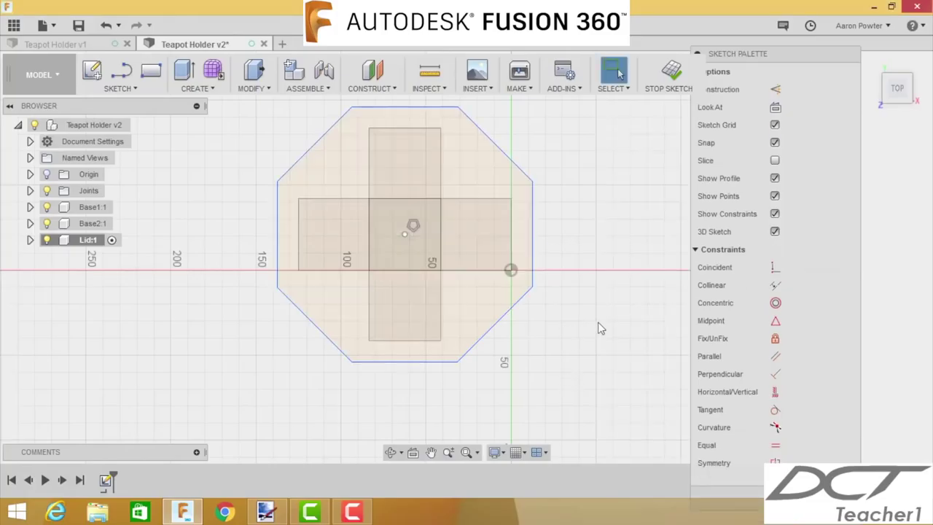
- Extrude the octagon and centre square profiles upward by the Thickness parameter
key("e")
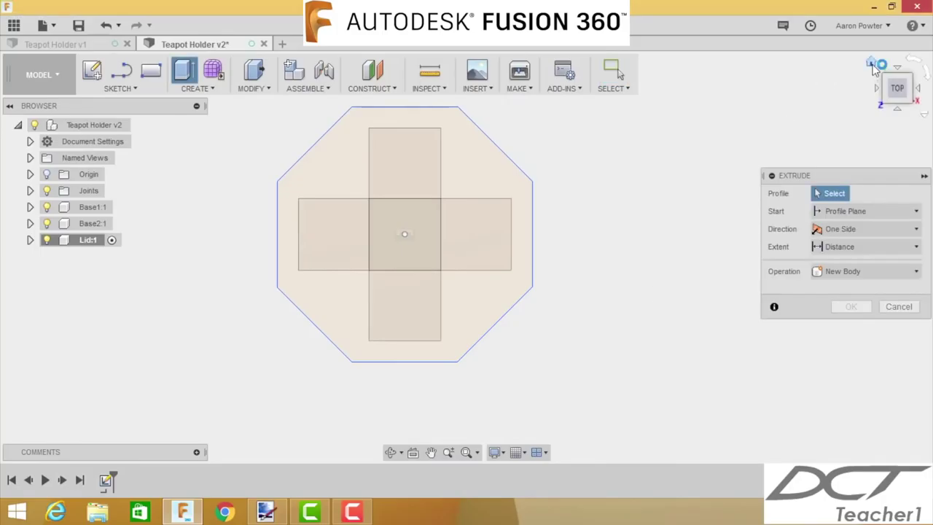
left_click(873, 65)
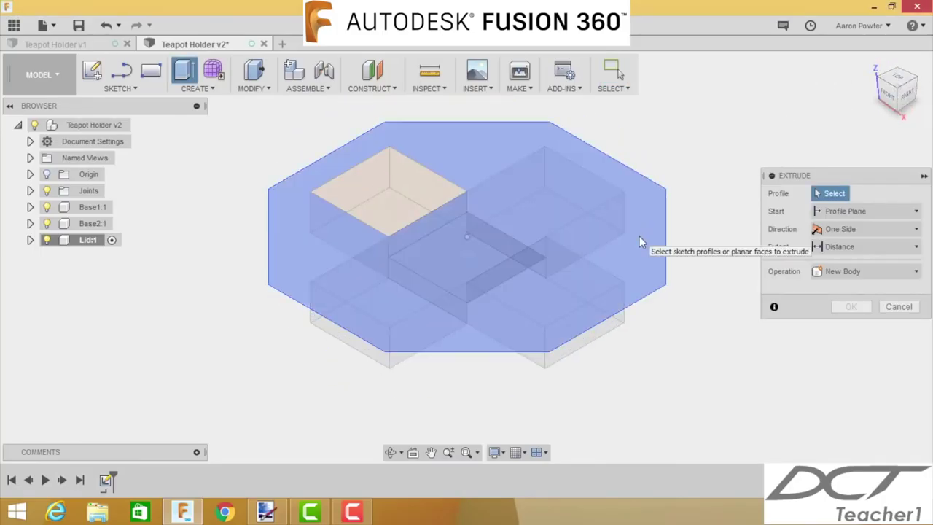
left_click(639, 236)
left_click(379, 189)
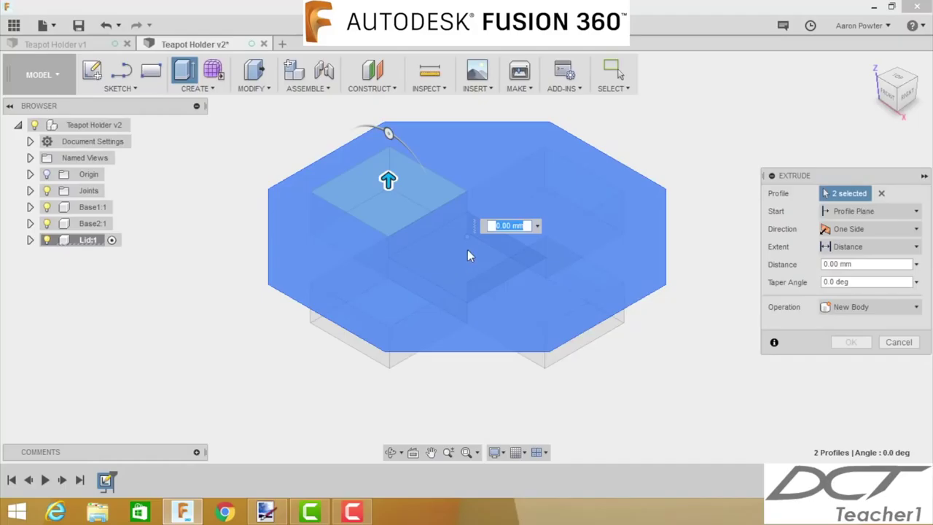
left_click_drag(466, 225, 466, 212)
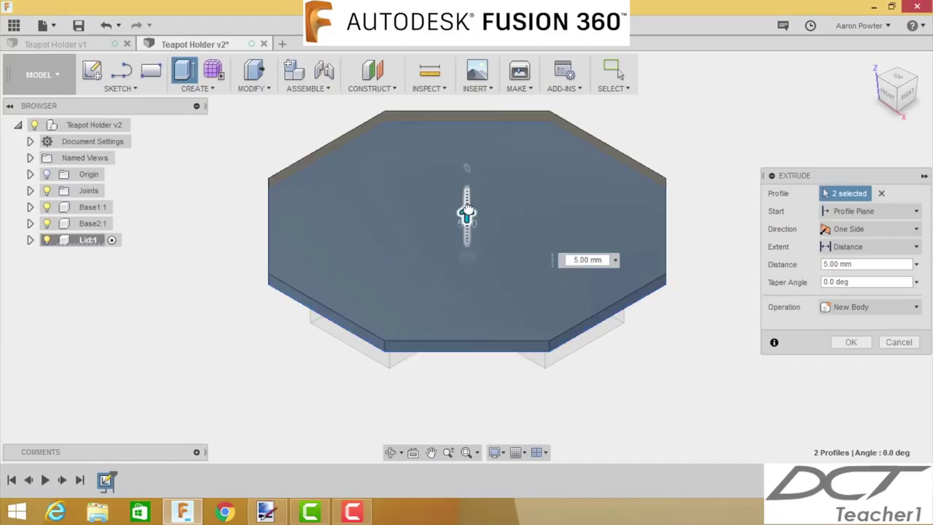
type("e")
key("BackSpace")
type("t")
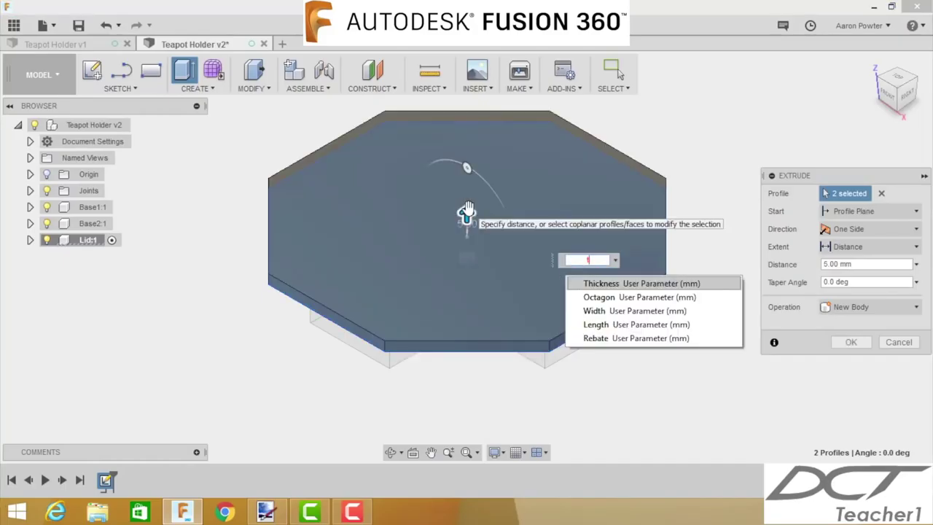
key("Return")
key("Return")
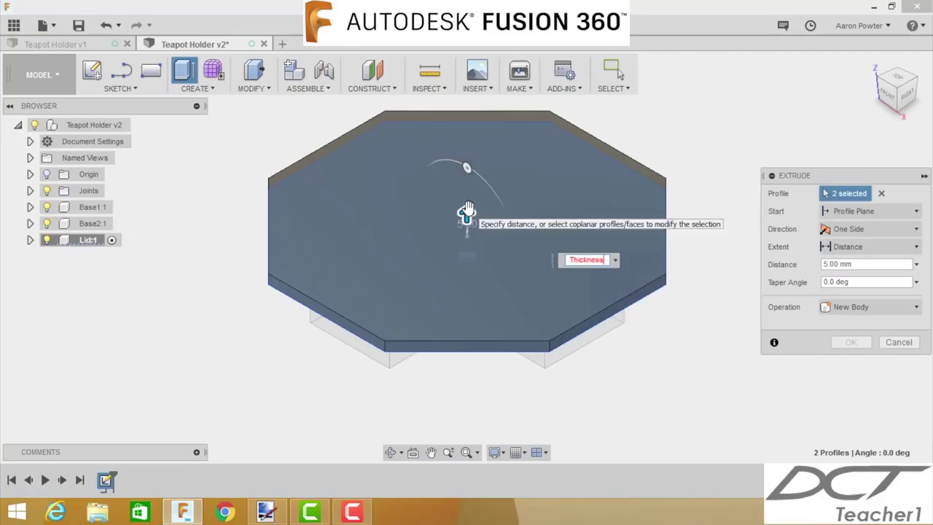
scroll(407, 398, "down", 2)
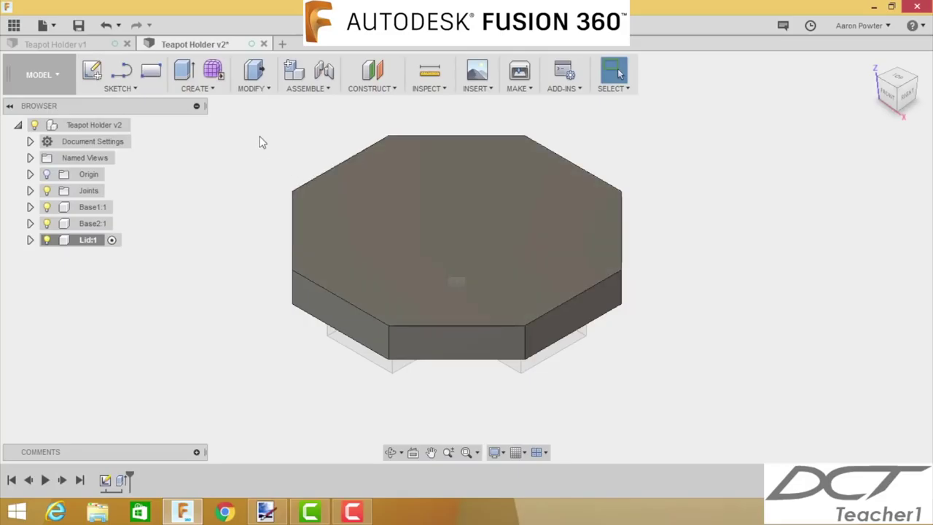
- Start a chamfer, pick several lid top edges, then clear the selection
left_click(256, 88)
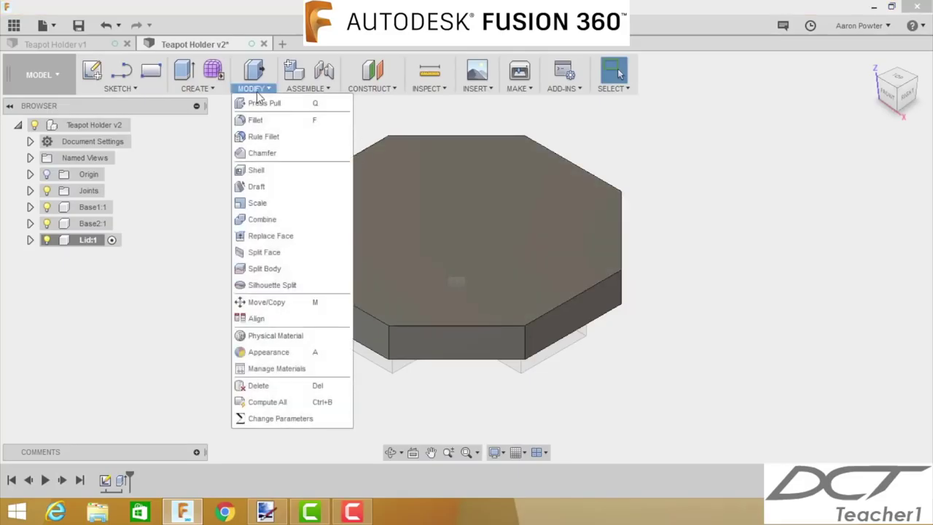
left_click(263, 153)
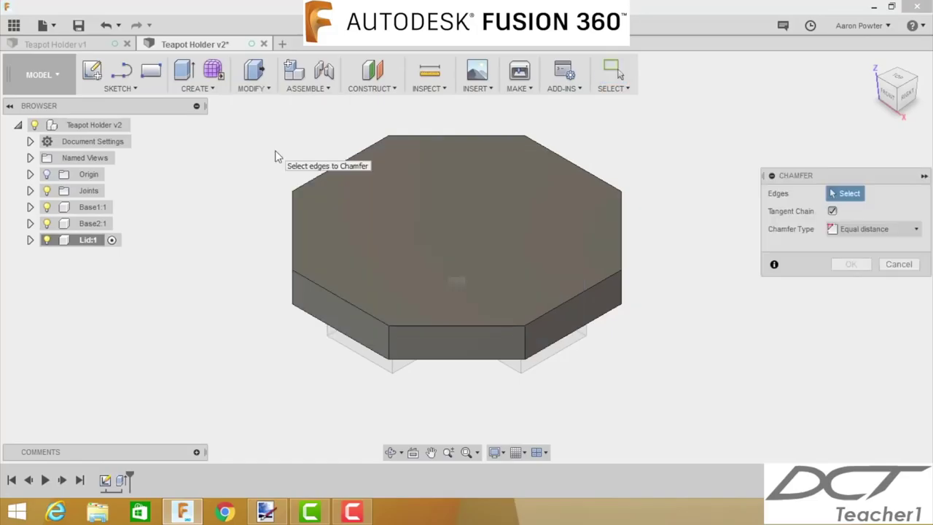
left_click(328, 176)
left_click(424, 136)
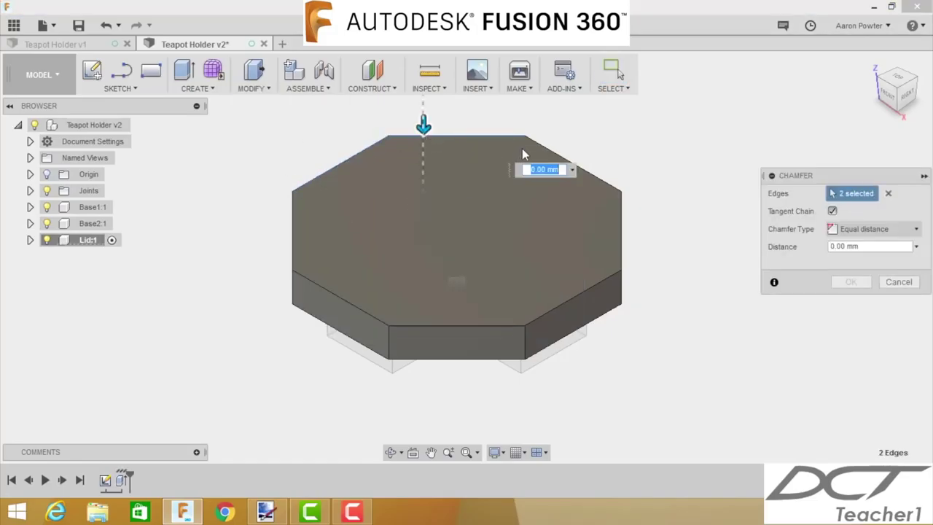
left_click(543, 150)
left_click(623, 229)
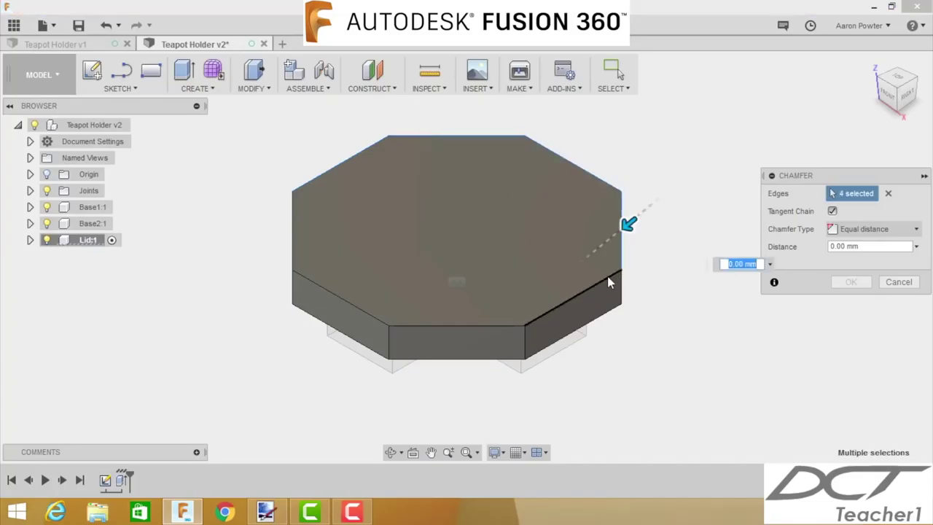
left_click(608, 278)
left_click(484, 323)
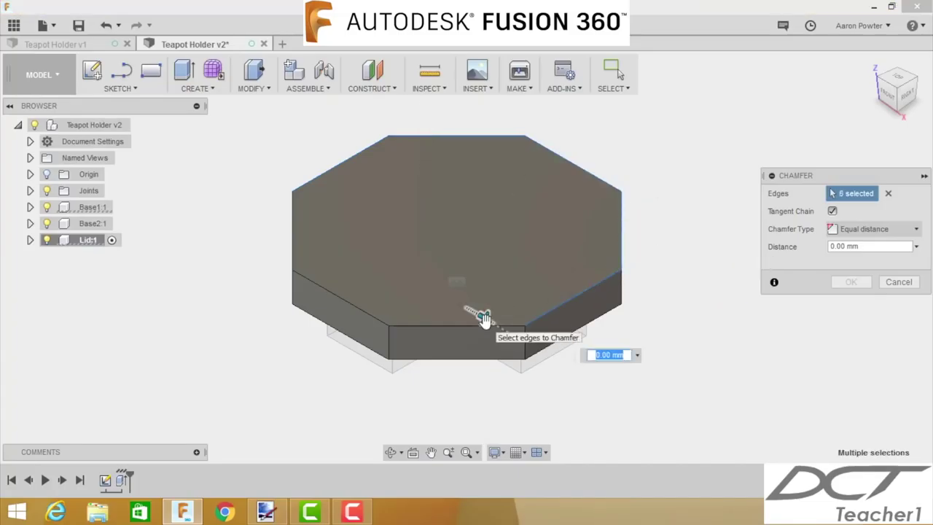
left_click(888, 193)
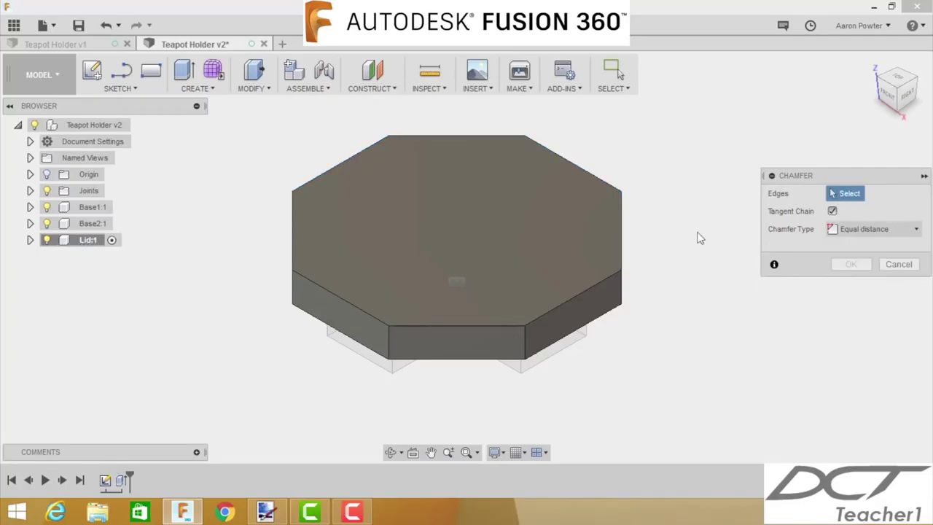
- Chamfer all eight top edges of the lid by the Chamfer parameter
left_click(451, 325)
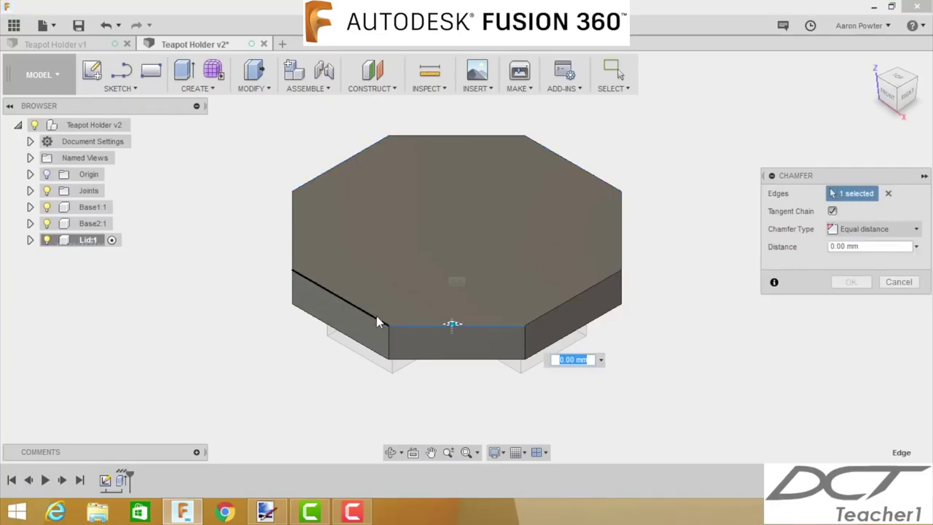
left_click(376, 316)
left_click(293, 218)
left_click(343, 162)
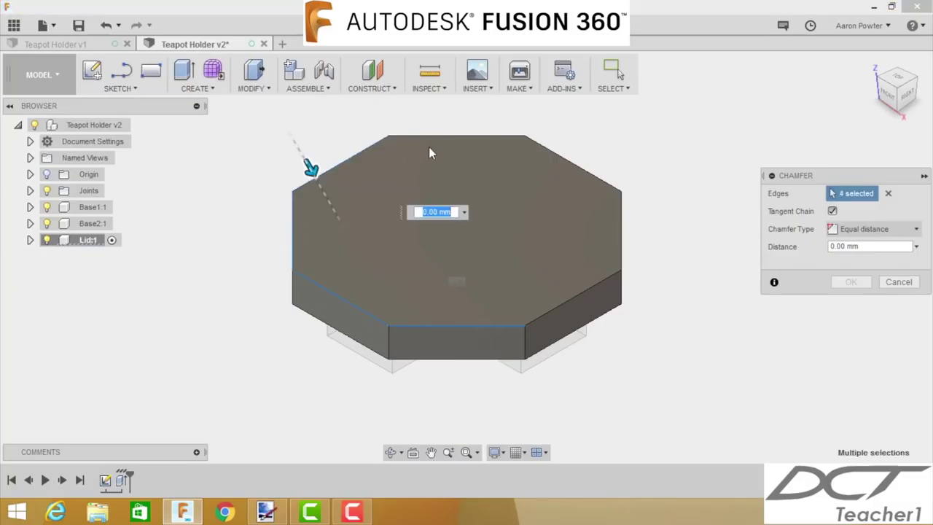
left_click(433, 140)
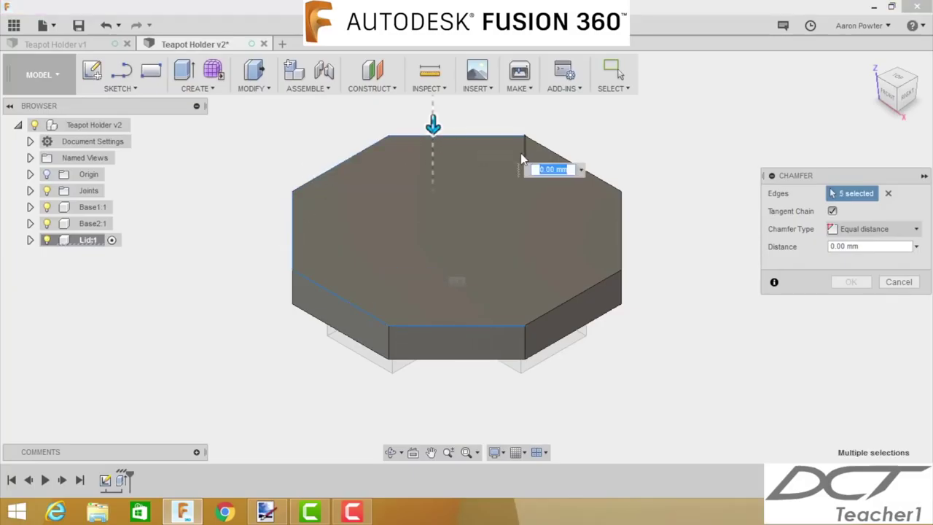
left_click(570, 162)
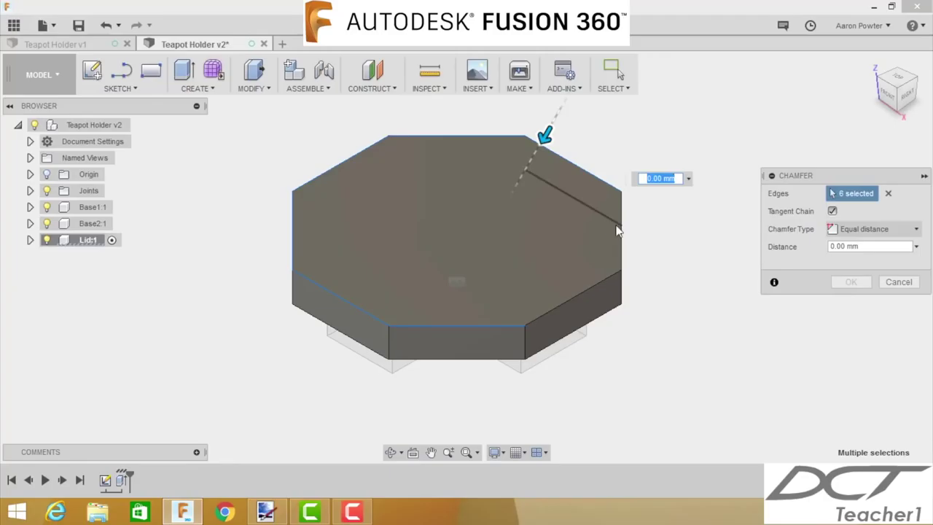
left_click(623, 237)
left_click(597, 289)
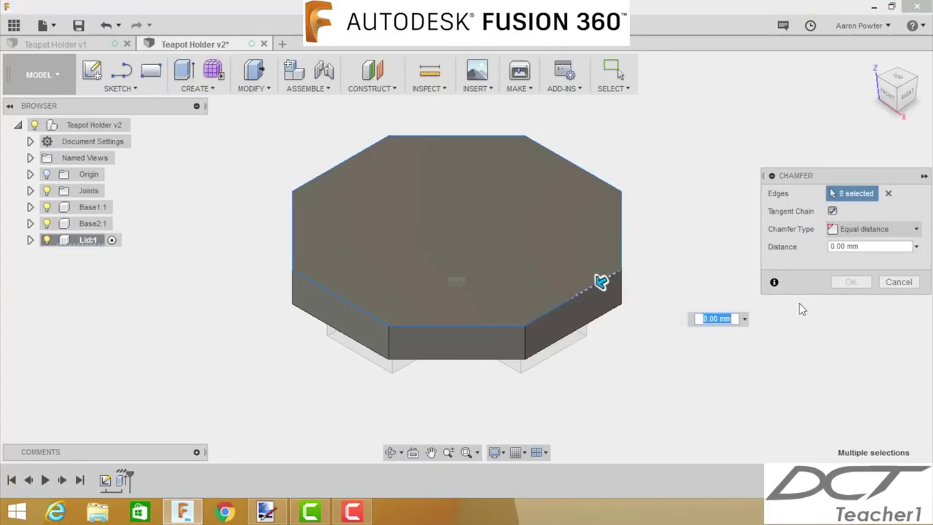
type("ch")
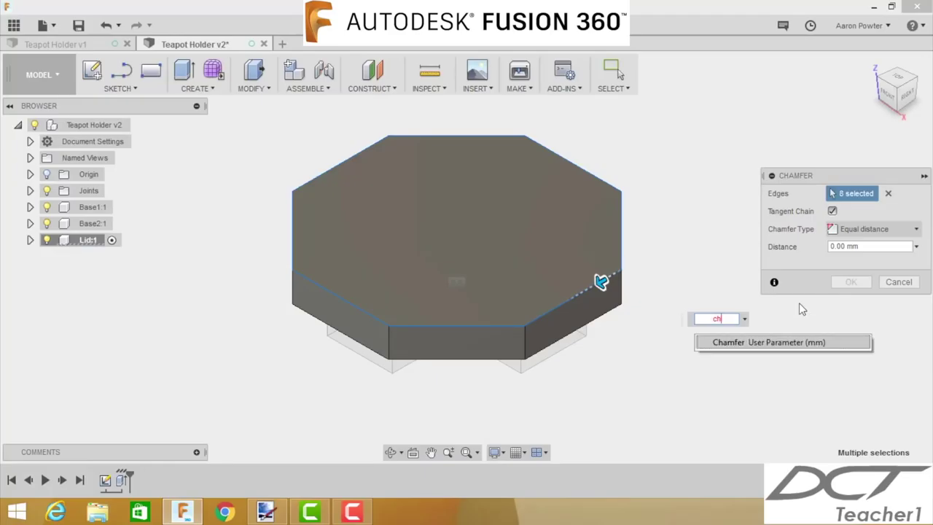
key("Return")
key("Return")
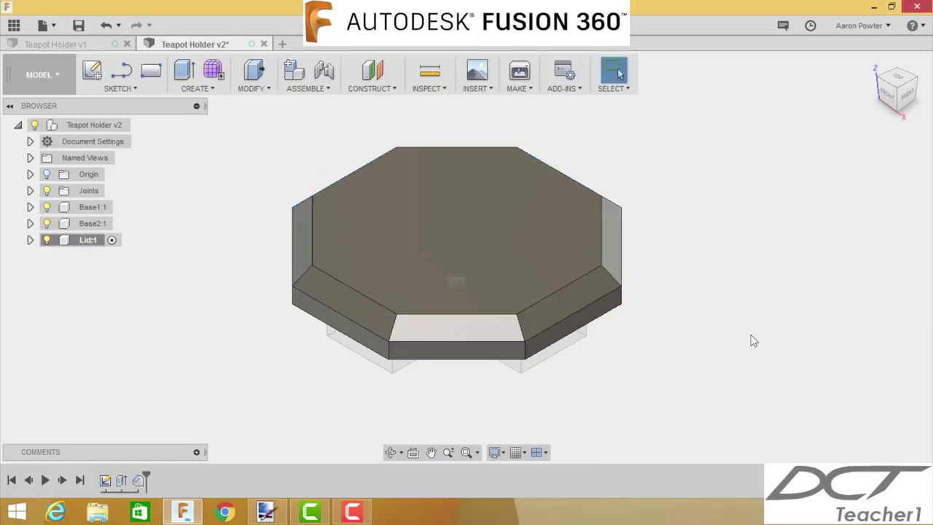
- Drag the lid off the base toward the upper right
left_click_drag(495, 264, 754, 142)
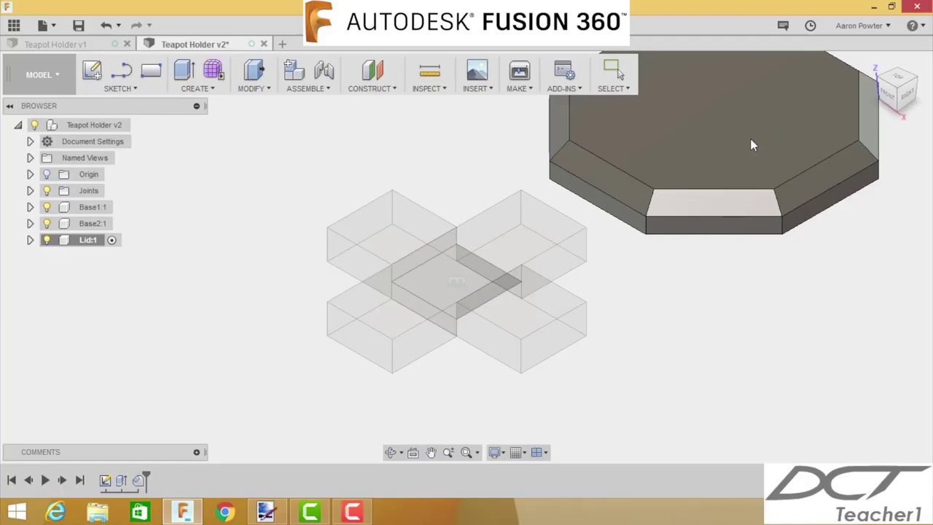
left_click(105, 25)
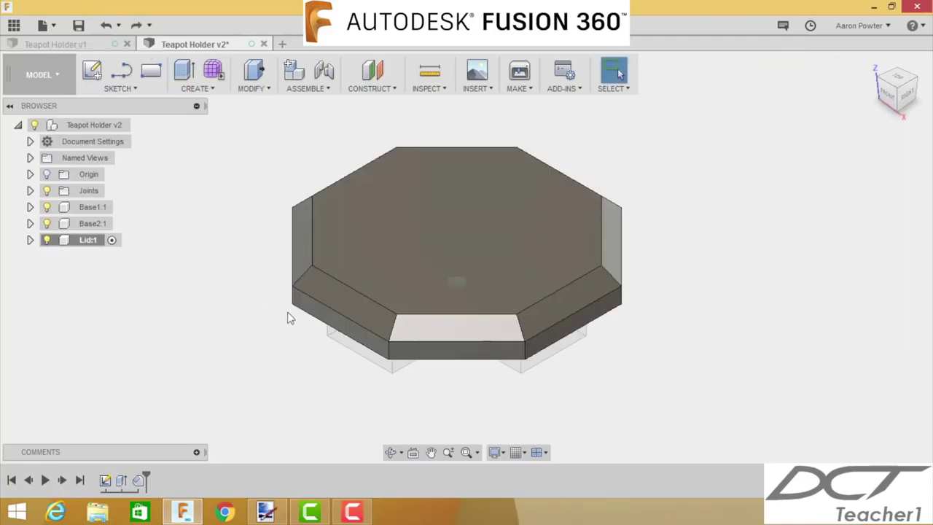
left_click_drag(392, 261, 672, 153)
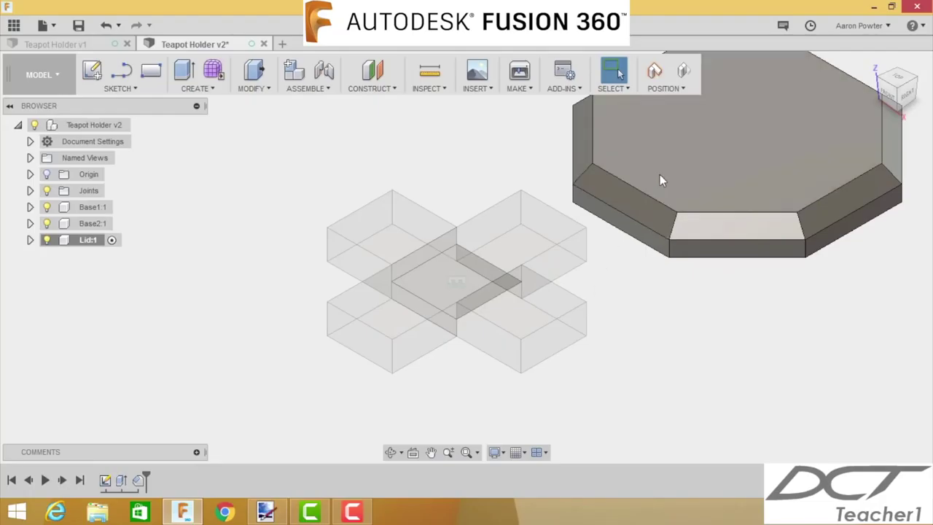
- Rigidly joint the lid's underside centre to the centre of the base's top face
left_click(325, 73)
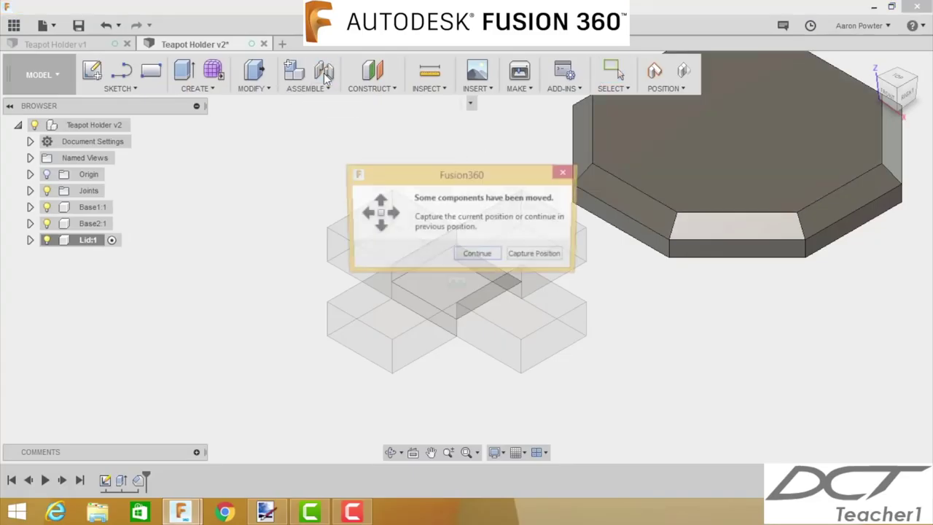
left_click(525, 261)
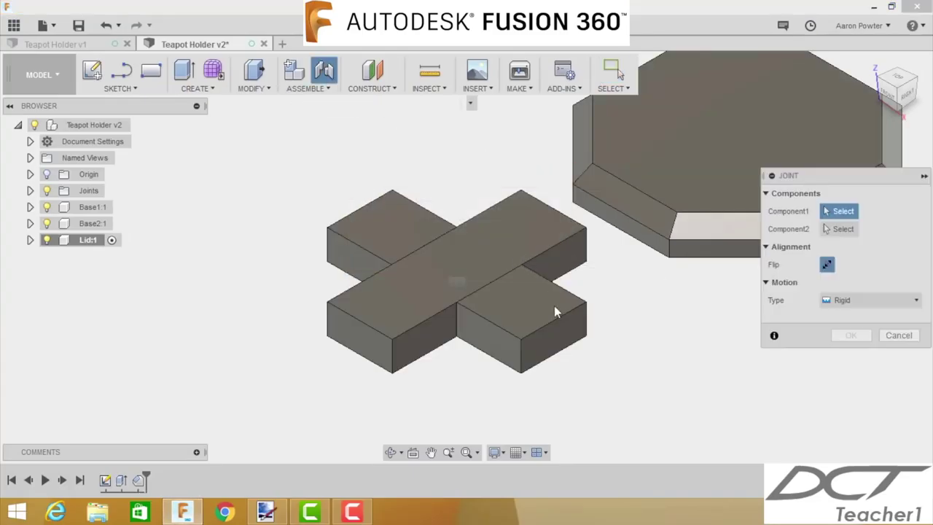
left_click(900, 99)
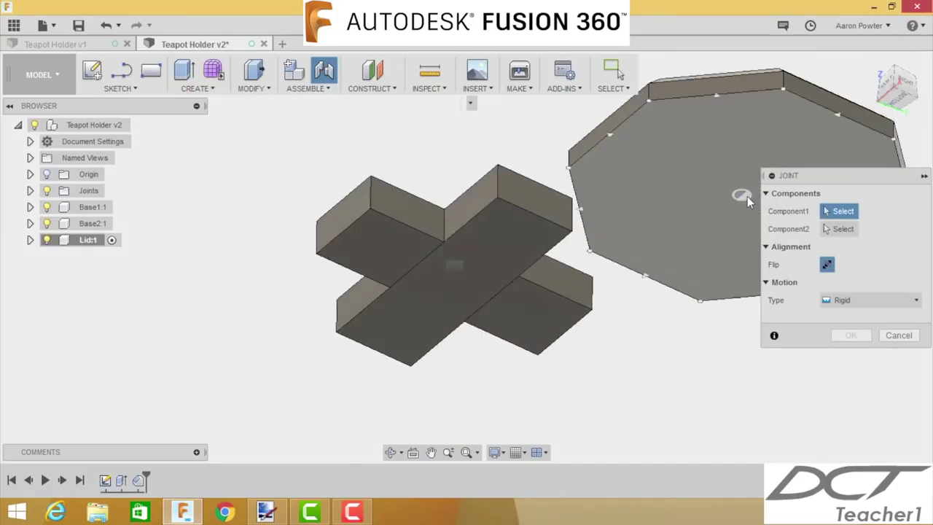
left_click(747, 196)
left_click(872, 62)
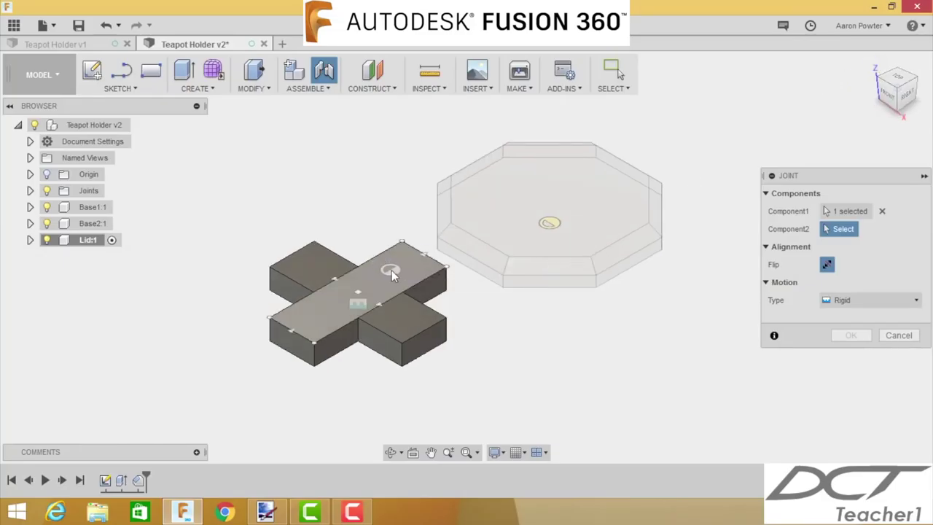
scroll(392, 269, "up", 1)
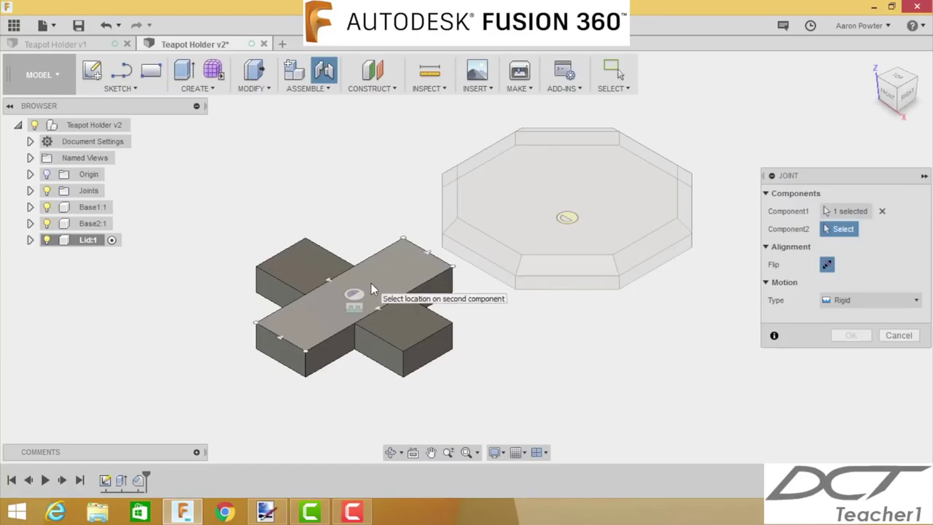
left_click(371, 285)
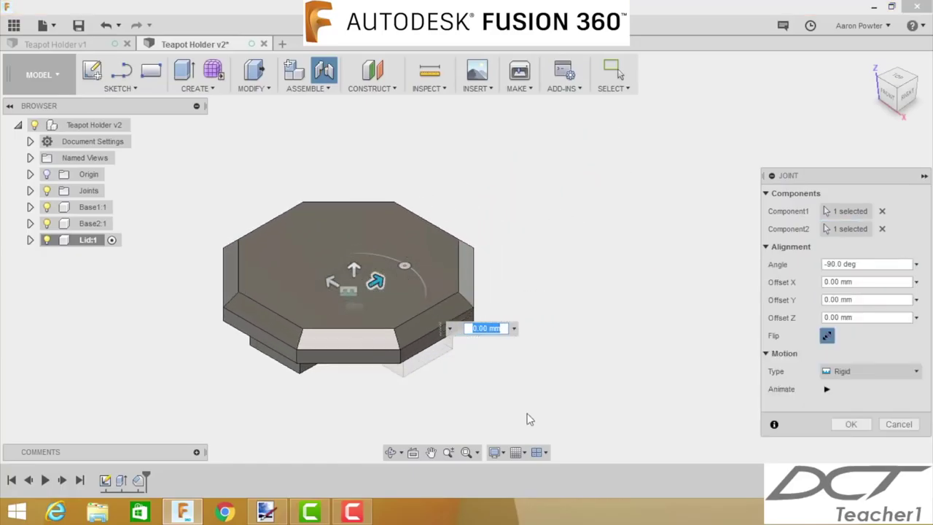
left_click(848, 424)
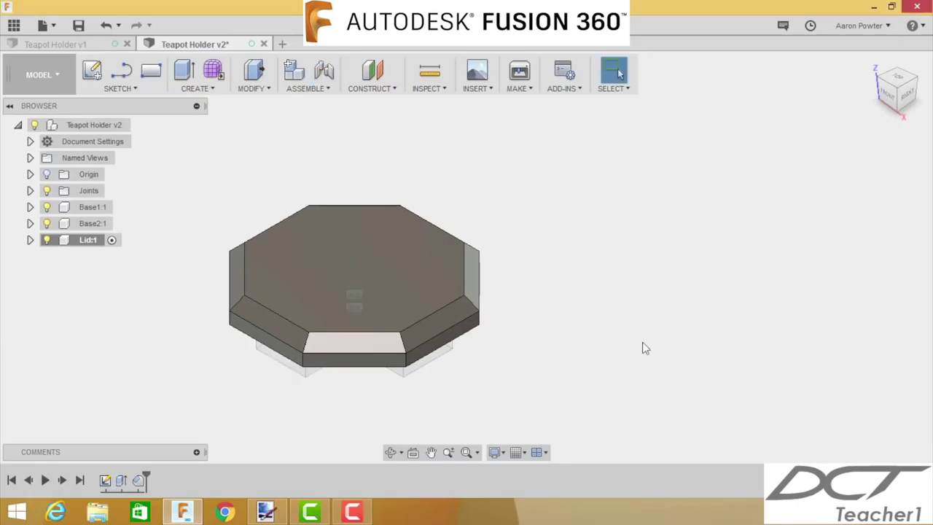
- Activate the Teapot Holder v2 assembly and save a new version
middle_click_drag(643, 346, 712, 306)
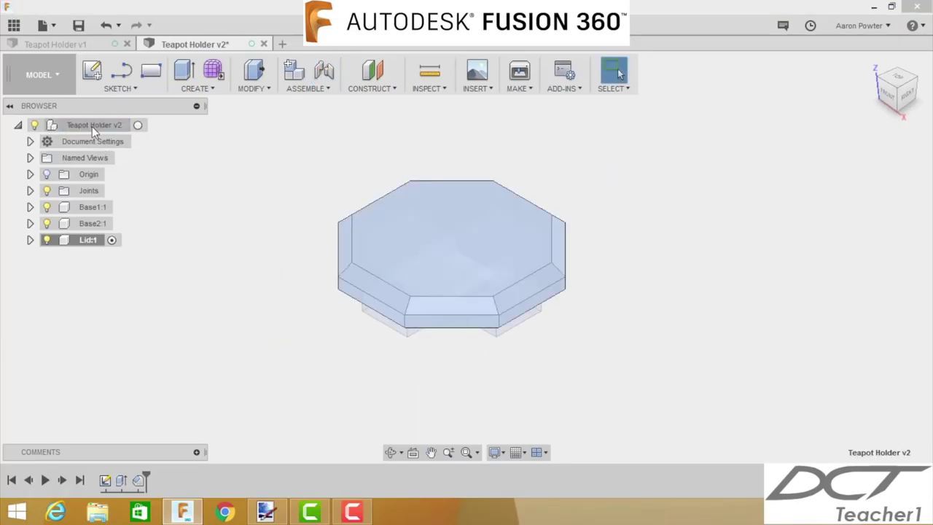
left_click(143, 125)
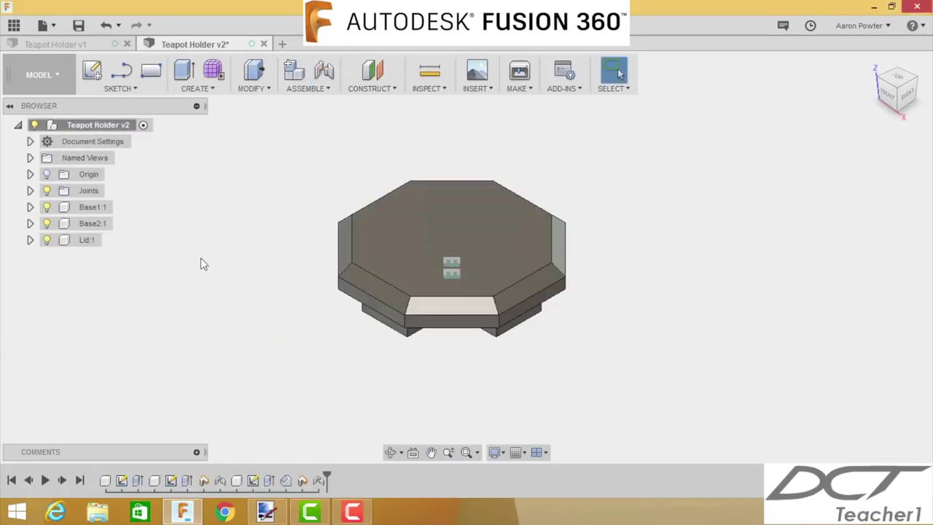
left_click(78, 26)
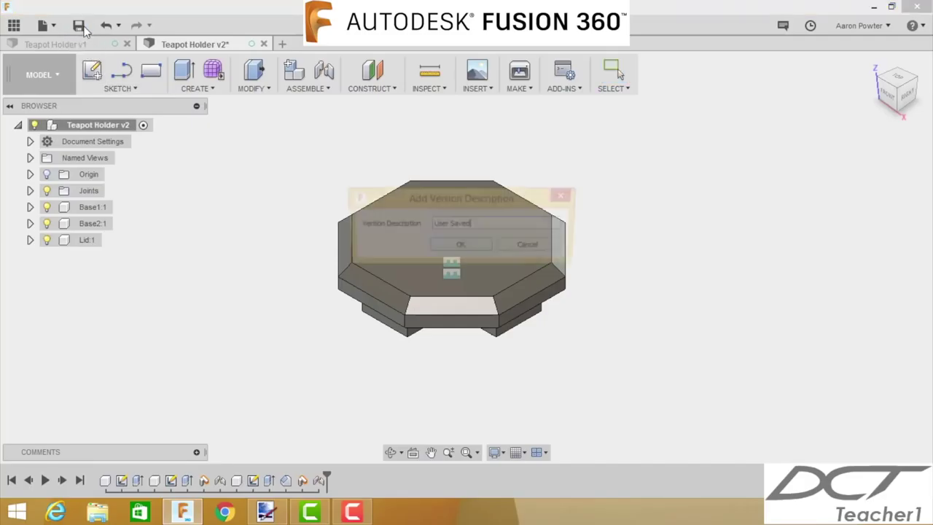
left_click(480, 248)
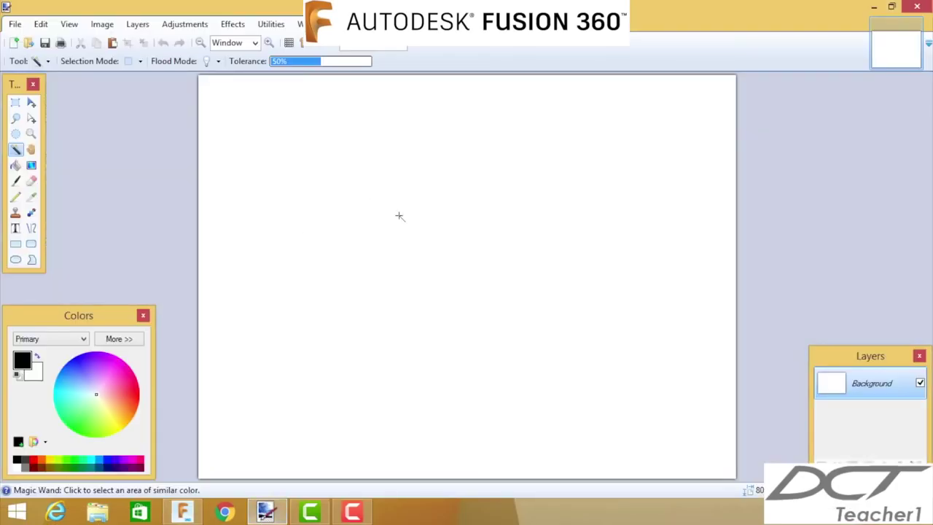
- Open Eagle.png in Paint.NET
left_click(15, 24)
left_click(34, 54)
left_click_drag(458, 155, 468, 232)
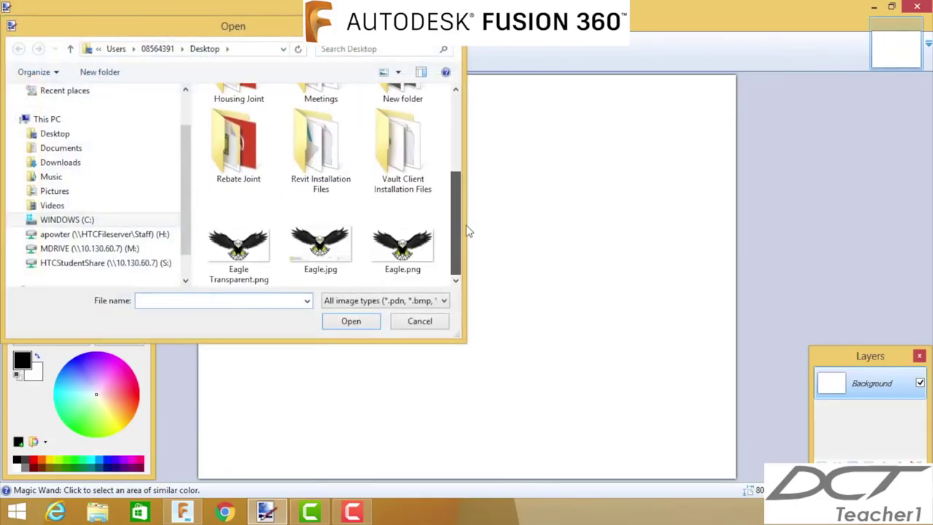
left_click(420, 238)
left_click(351, 320)
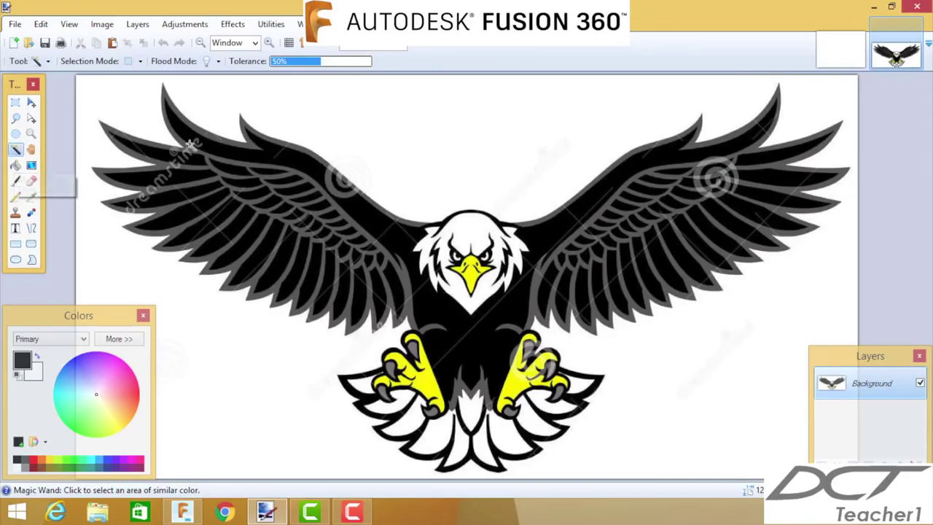
- Delete the white background to transparency, save the image, and minimize Paint.NET
left_click(402, 132)
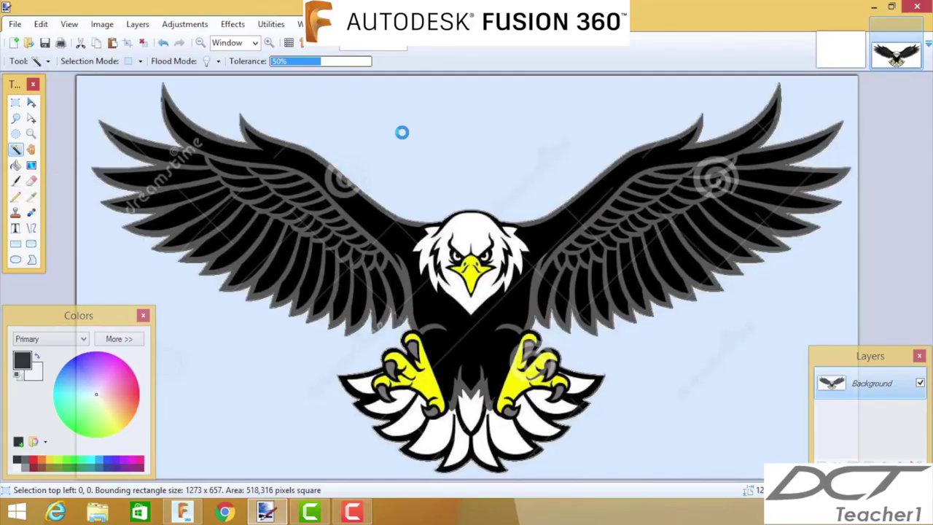
key("Delete")
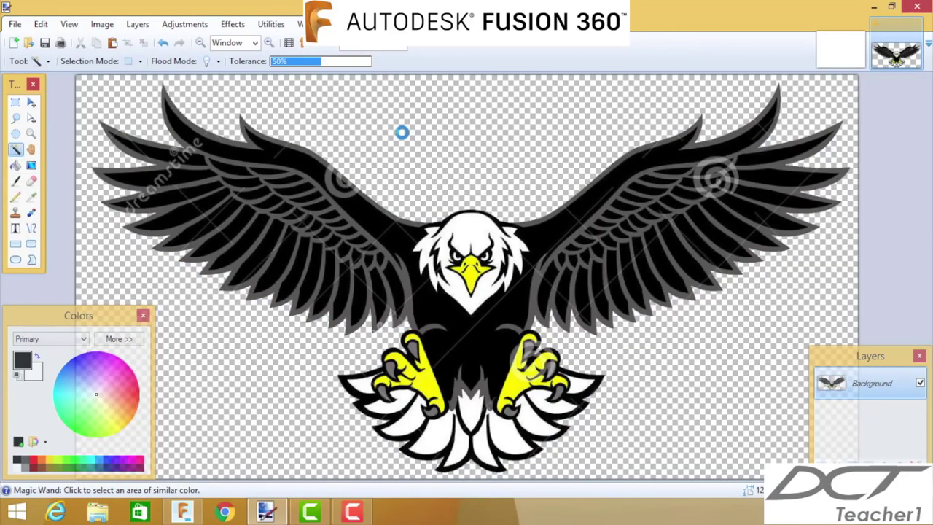
left_click(14, 24)
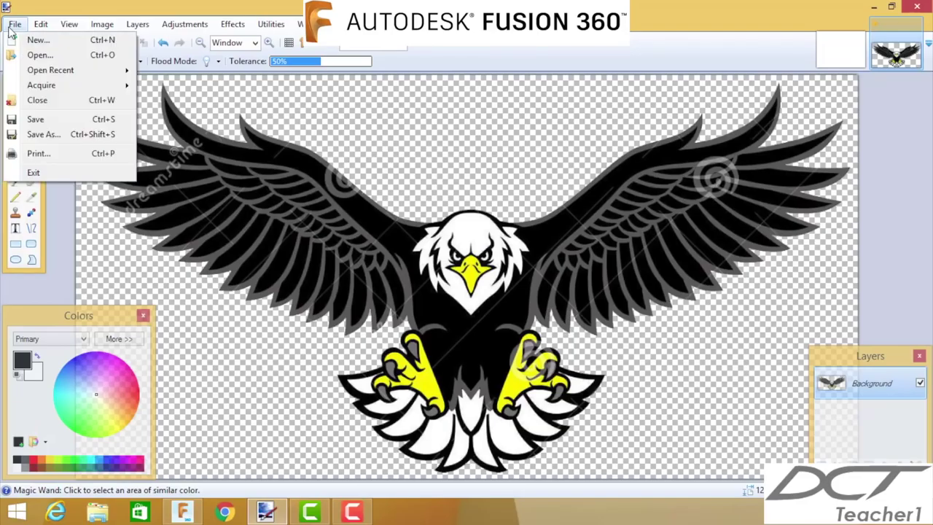
left_click(36, 121)
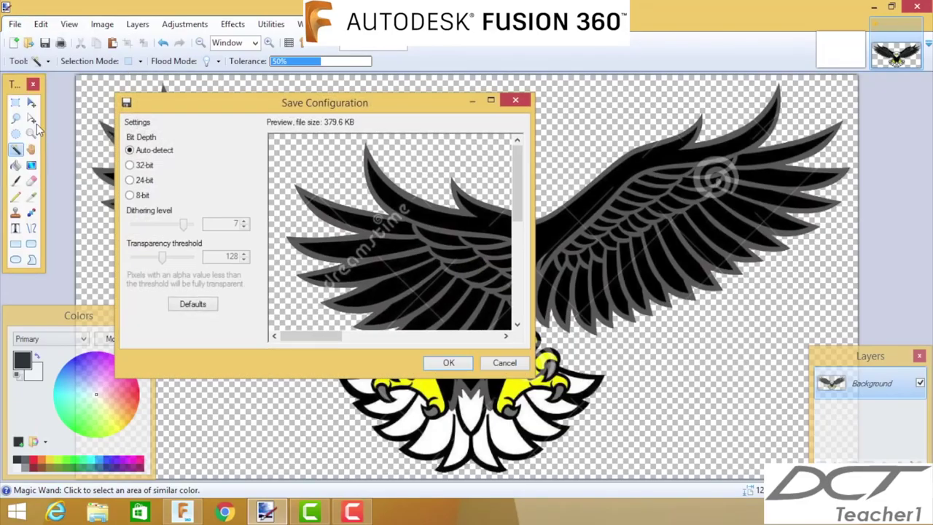
left_click(447, 363)
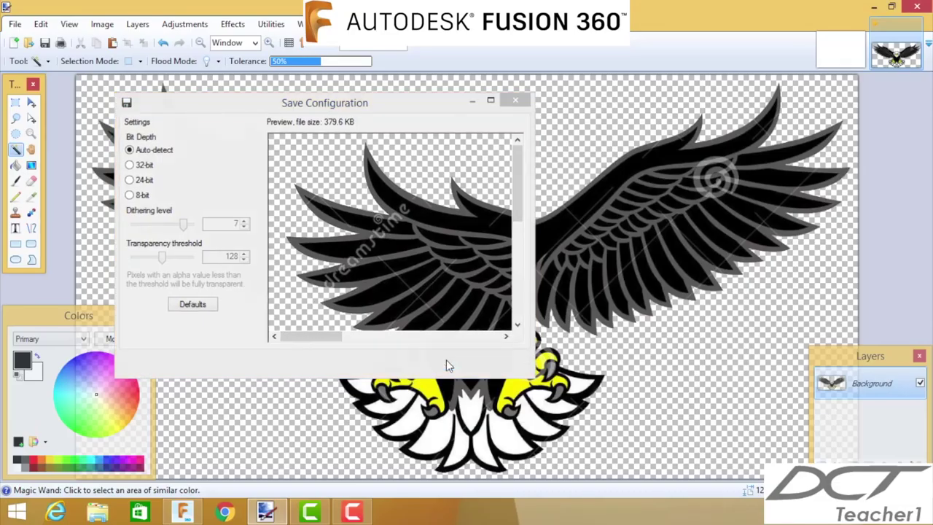
left_click(874, 6)
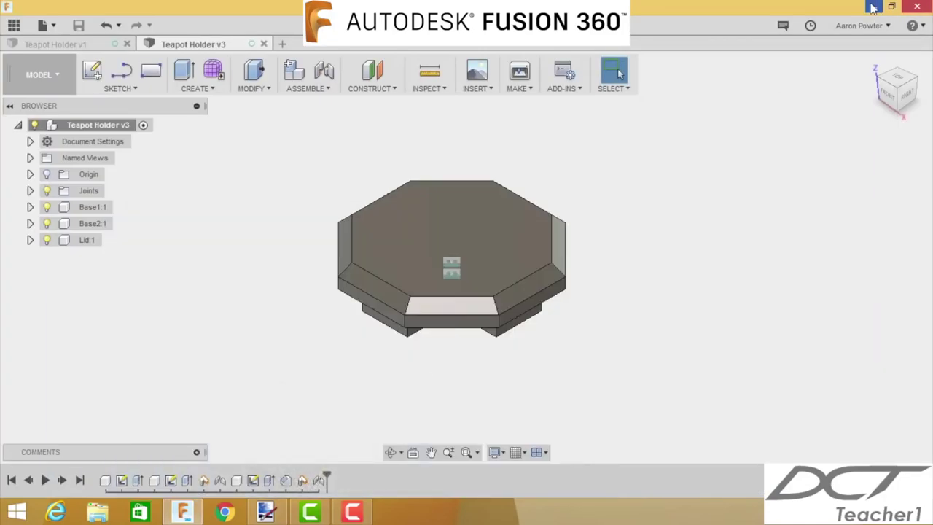
- Attach Eagle Transparent.png from the Desktop as a canvas on the lid's top face
left_click(477, 73)
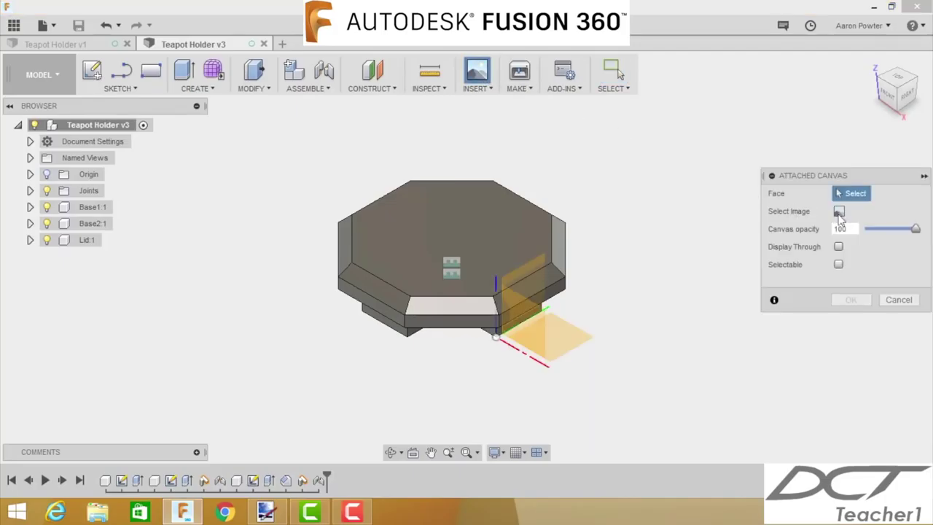
left_click(483, 238)
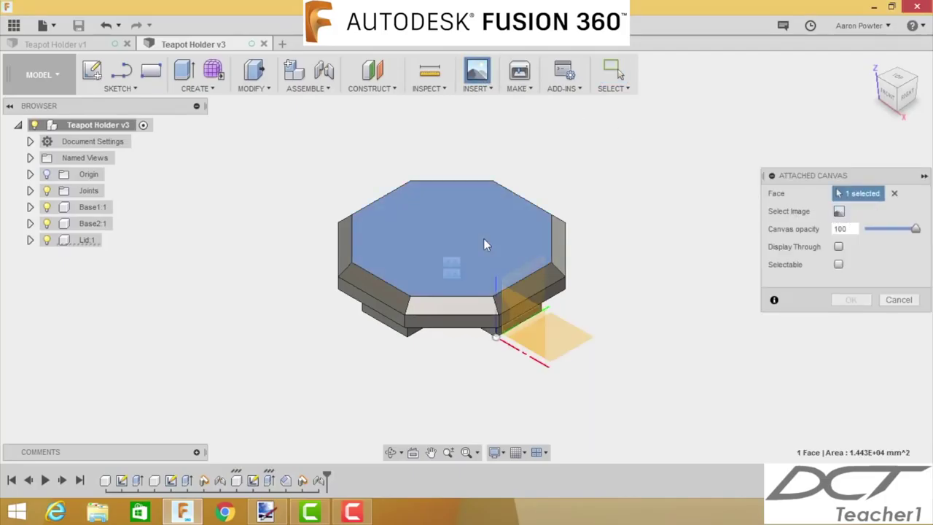
left_click(840, 212)
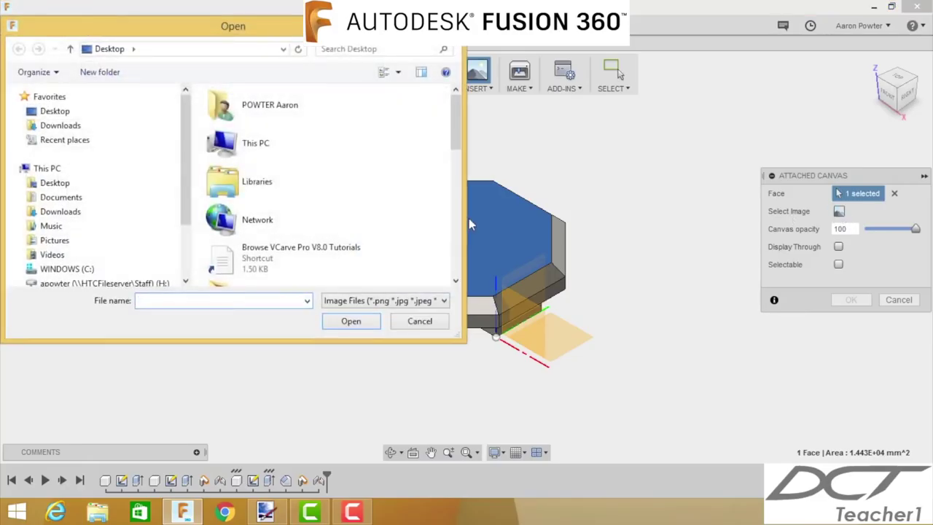
left_click(73, 183)
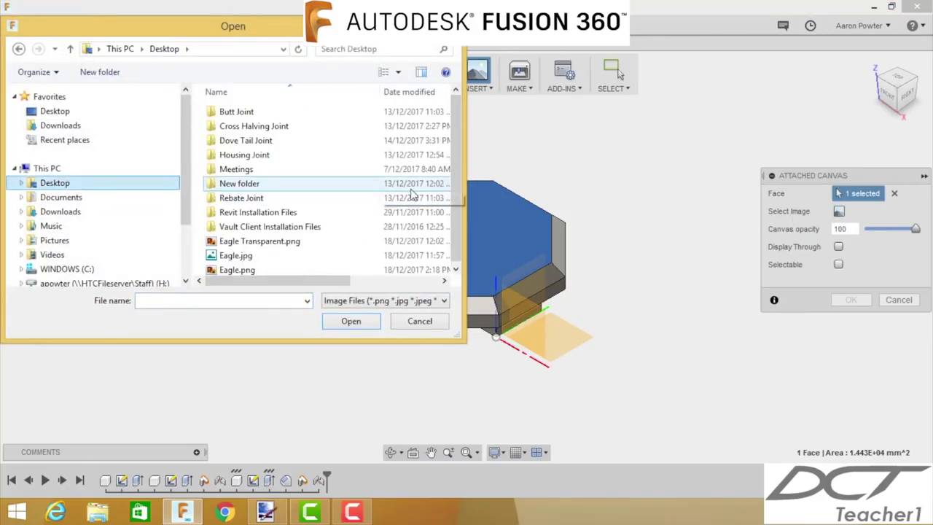
left_click(304, 242)
left_click(349, 322)
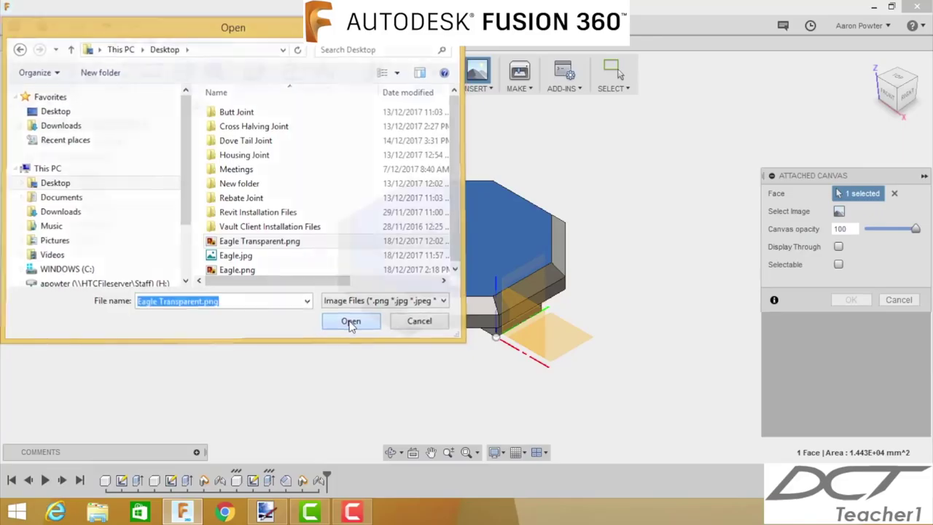
- Scale the eagle canvas to 0.9 and place it
scroll(488, 275, "up", 3)
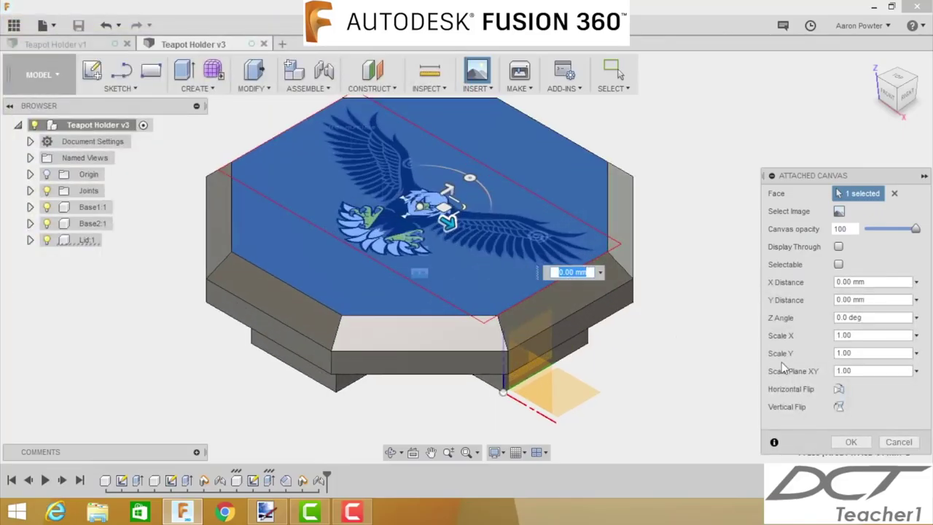
left_click(842, 371)
type("0.9")
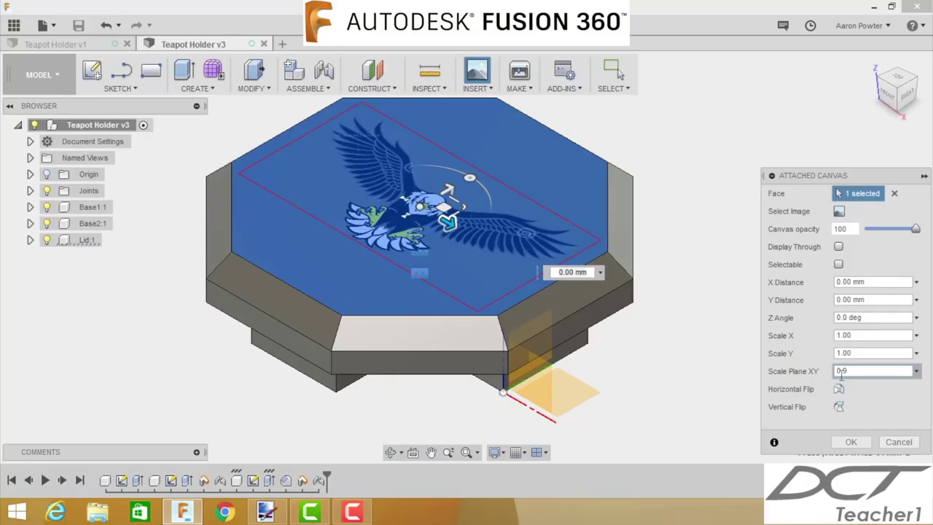
key("Return")
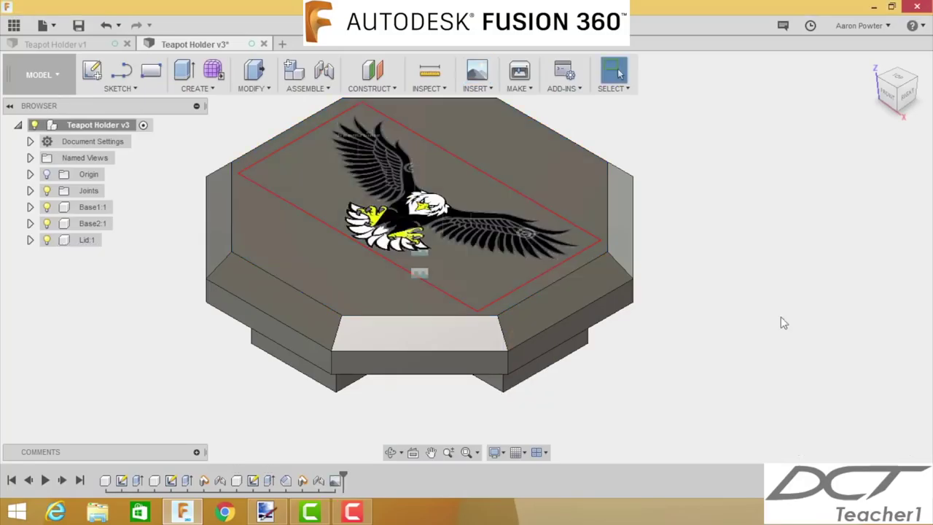
scroll(793, 337, "down", 1)
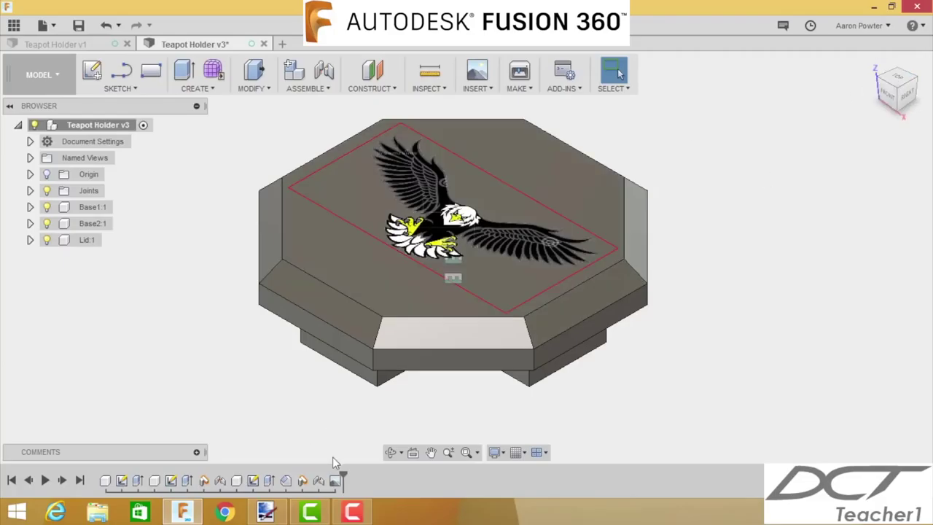
- Try rotating the lid through the Rigid2 joint, then undo it
right_click(319, 480)
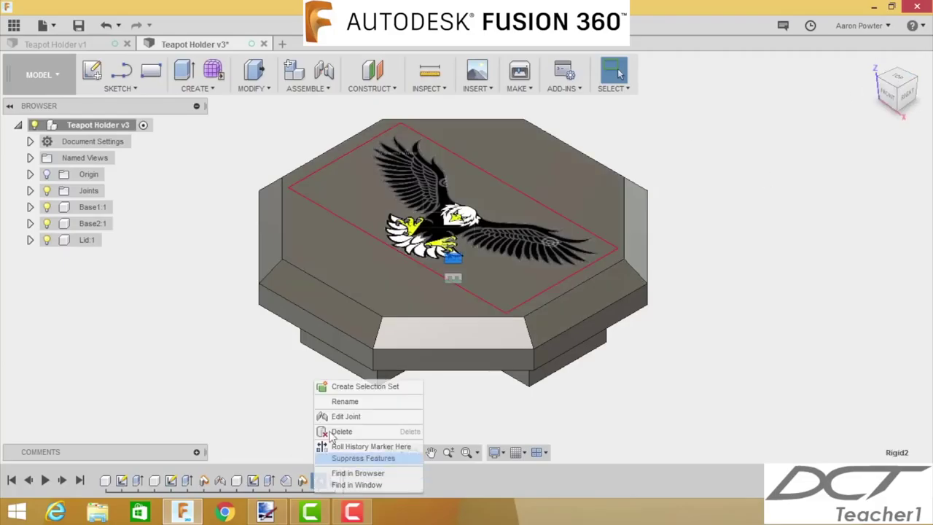
left_click(337, 416)
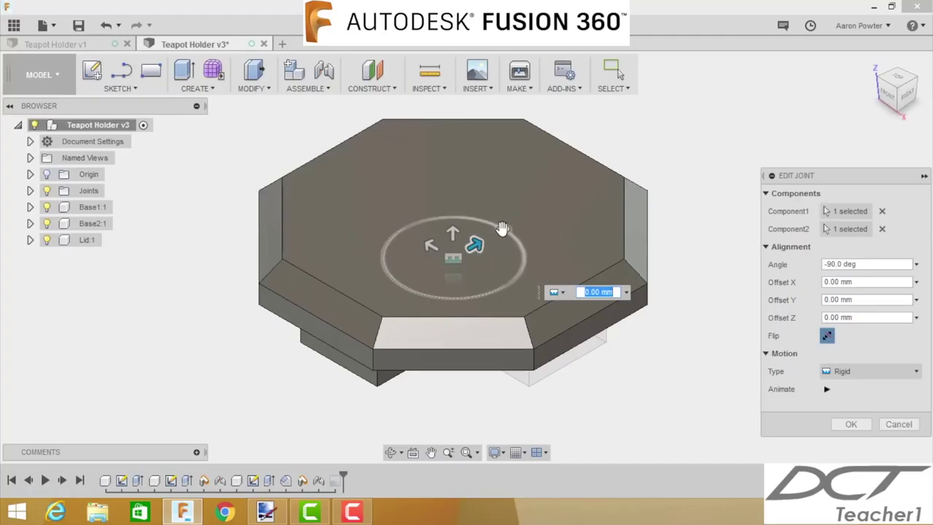
left_click_drag(505, 229, 453, 226)
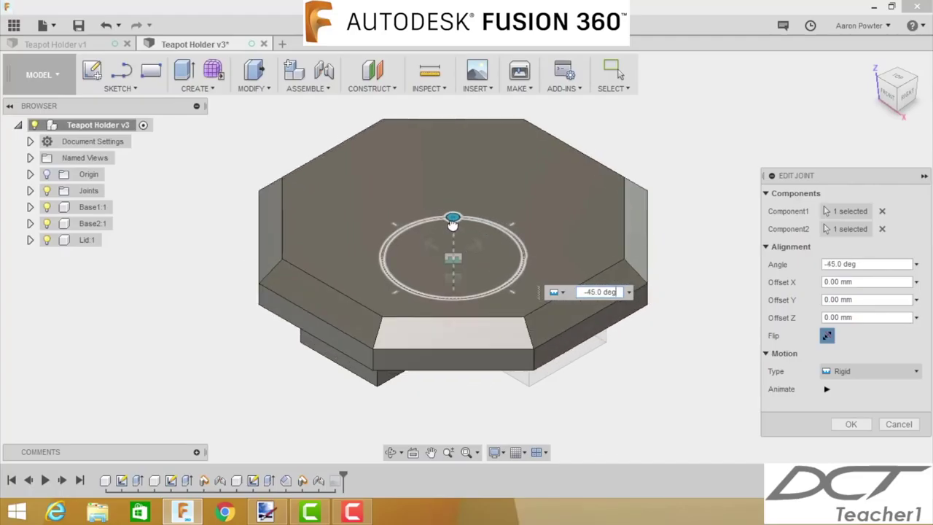
left_click(849, 424)
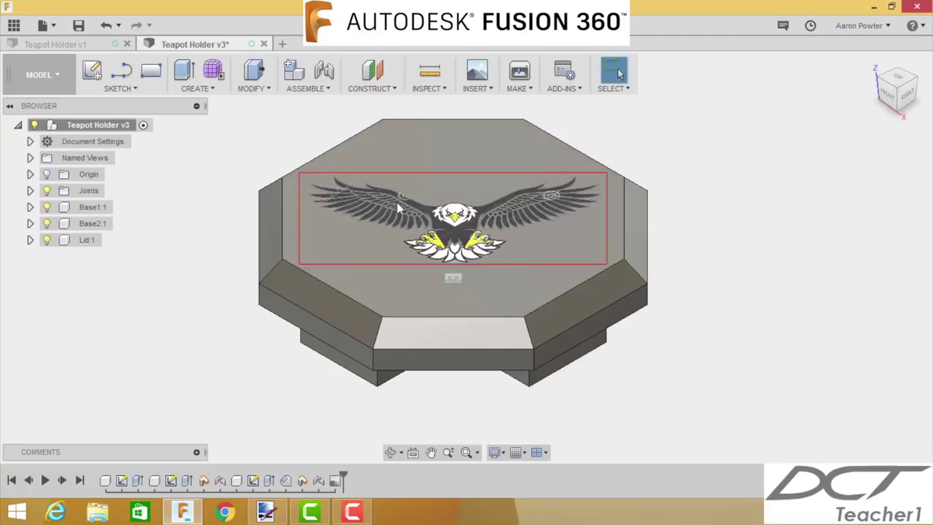
left_click(105, 25)
- Edit the eagle canvas feature and rotate it to 45 degrees
right_click(335, 475)
left_click(356, 404)
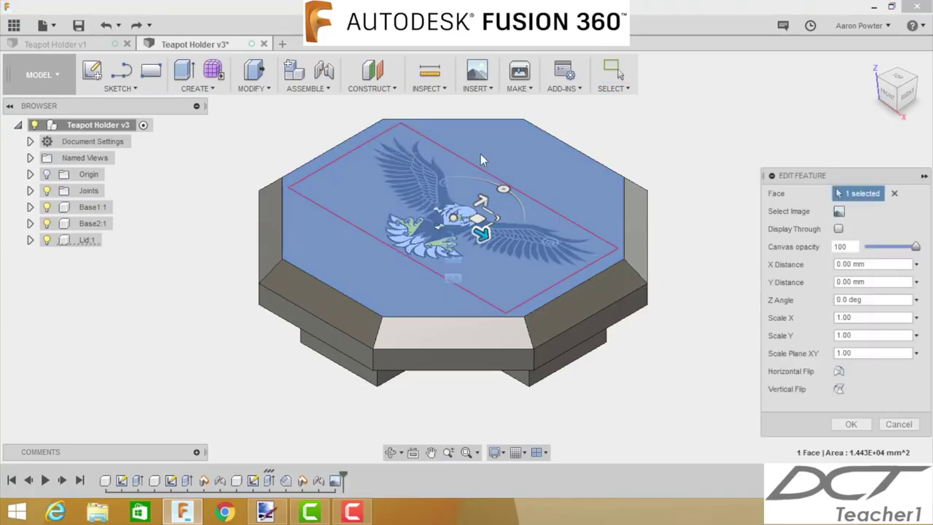
left_click_drag(503, 189, 457, 181)
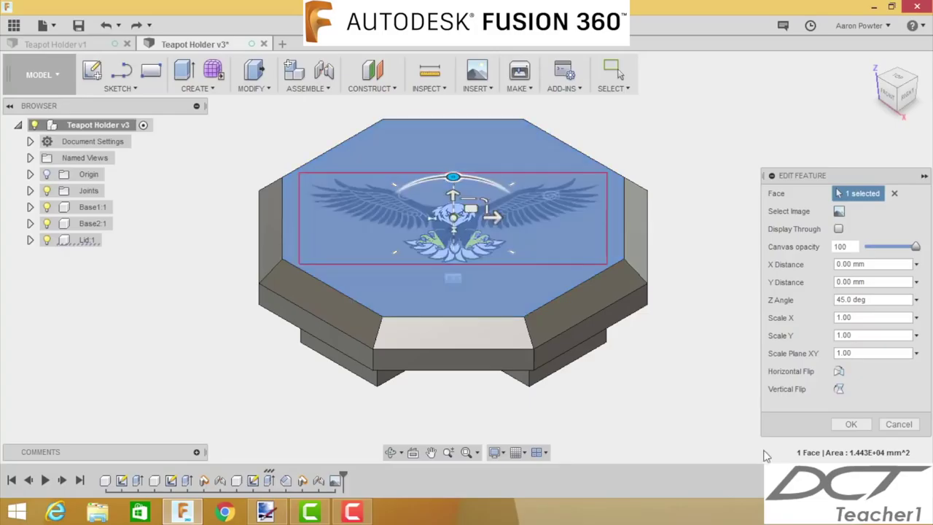
left_click(851, 424)
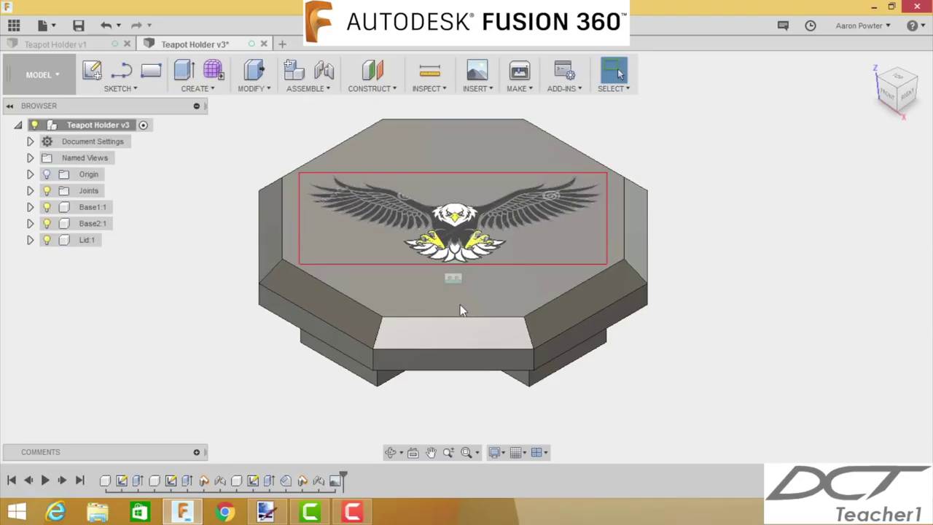
- Apply Pine - Semigloss to the model and Pine - Glossy to the lid
right_click(109, 125)
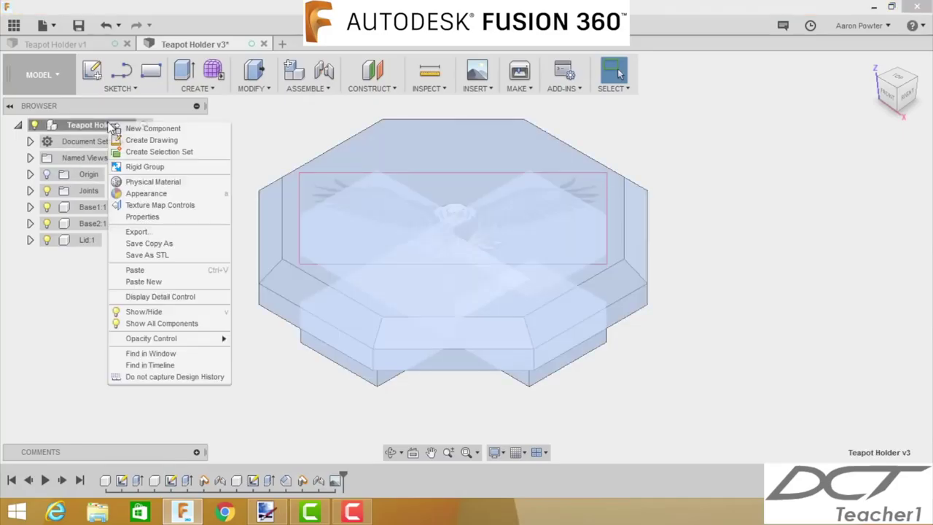
left_click(128, 195)
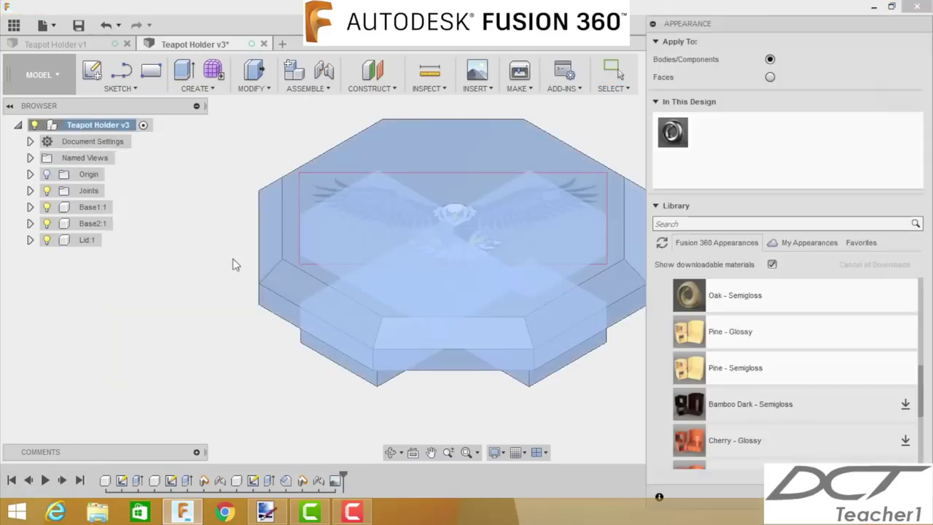
left_click_drag(706, 374, 407, 387)
left_click_drag(713, 352, 602, 309)
key("Escape")
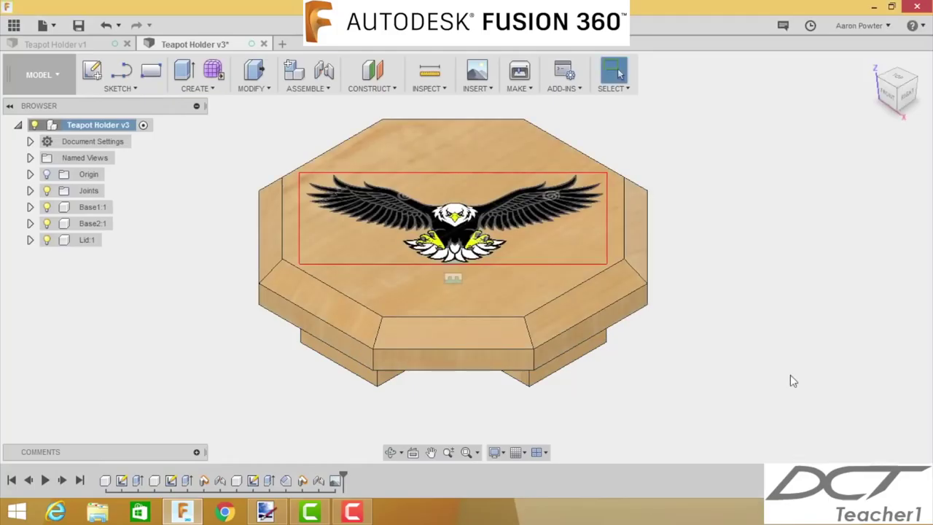
- Save the design as version v3 and briefly check the Data Panel
left_click(78, 26)
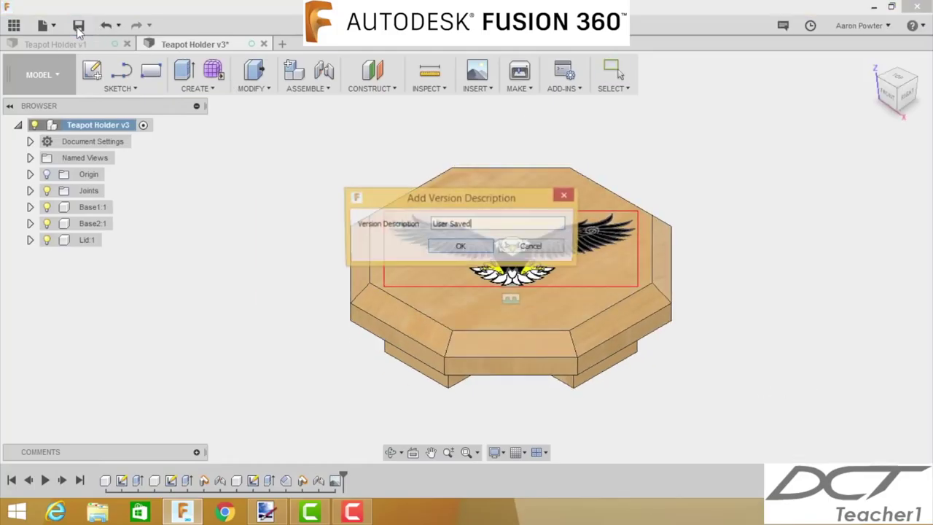
left_click(461, 247)
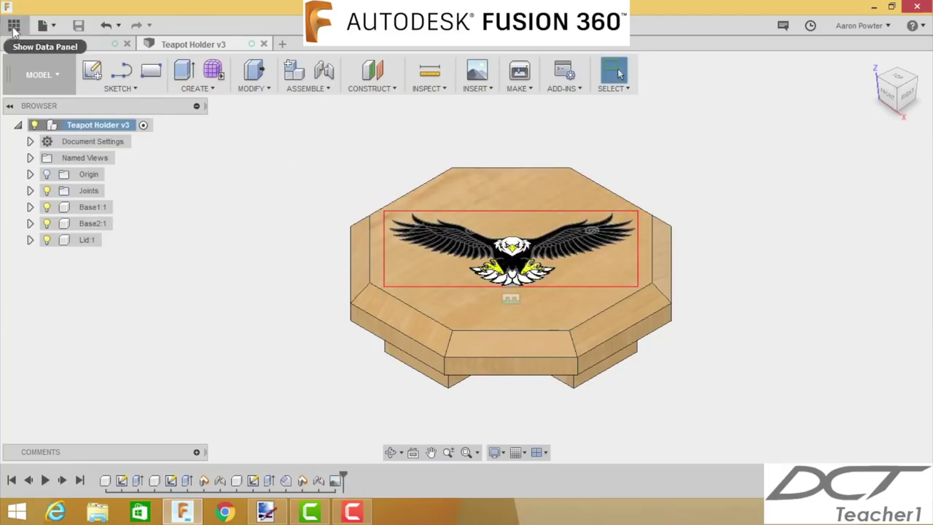
left_click(14, 25)
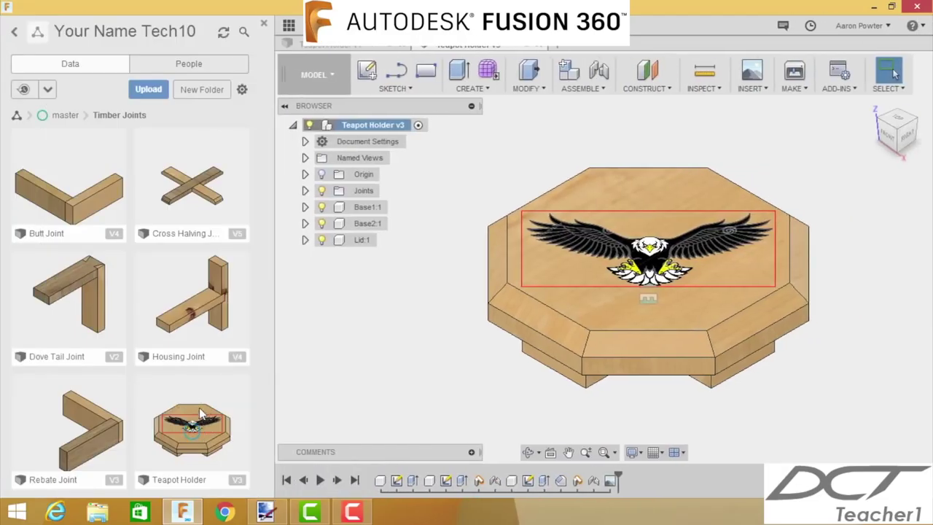
left_click(288, 26)
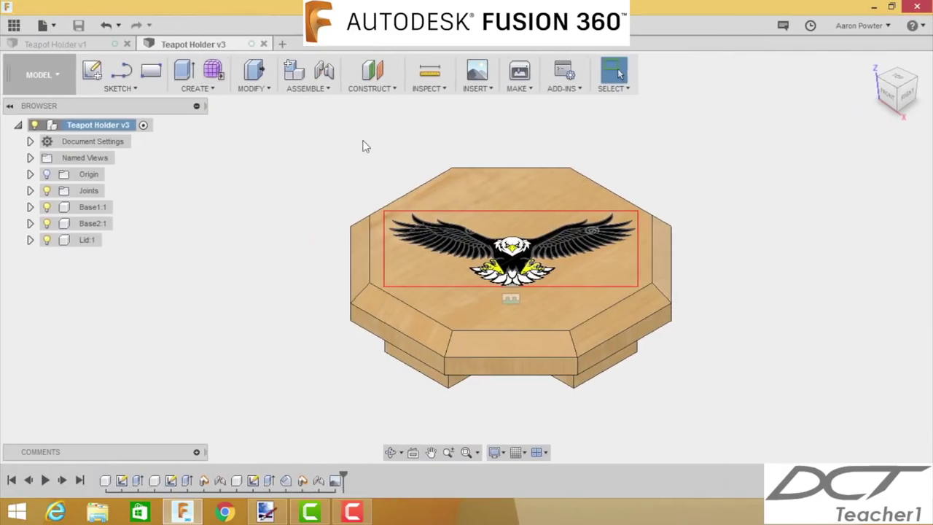